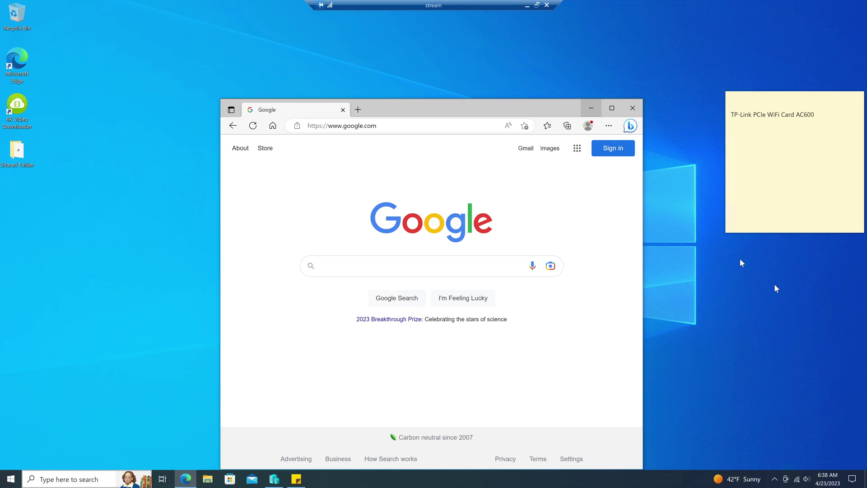
# - Check the connected Wi-Fi, then run Google's 'bandwidth speed test': 39.0 down, 36.9 up, 21 ms
pyautogui.click(797, 480)
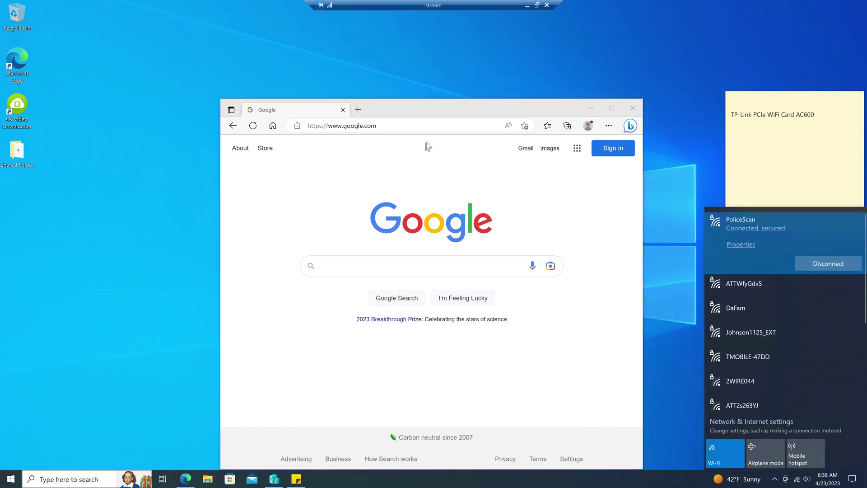
pyautogui.click(429, 263)
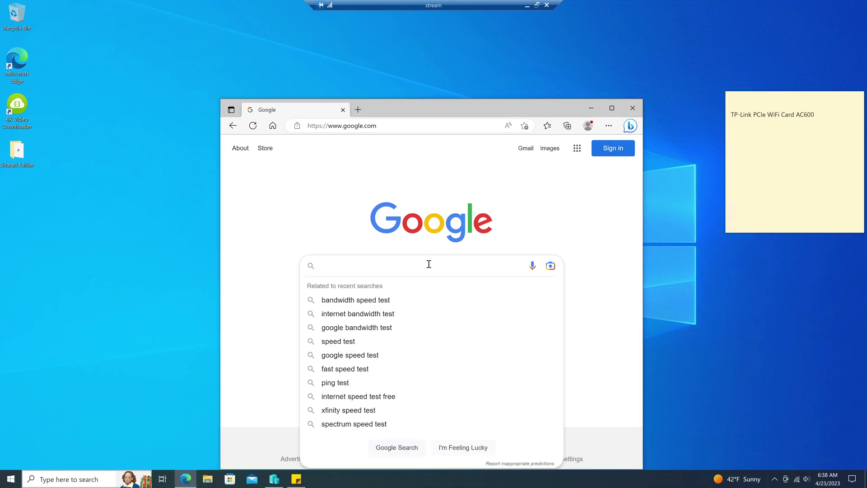
pyautogui.click(271, 292)
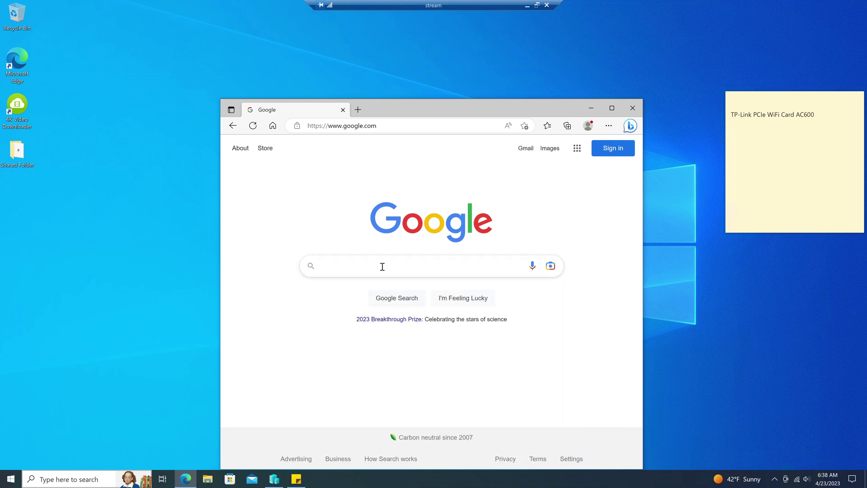
pyautogui.click(404, 268)
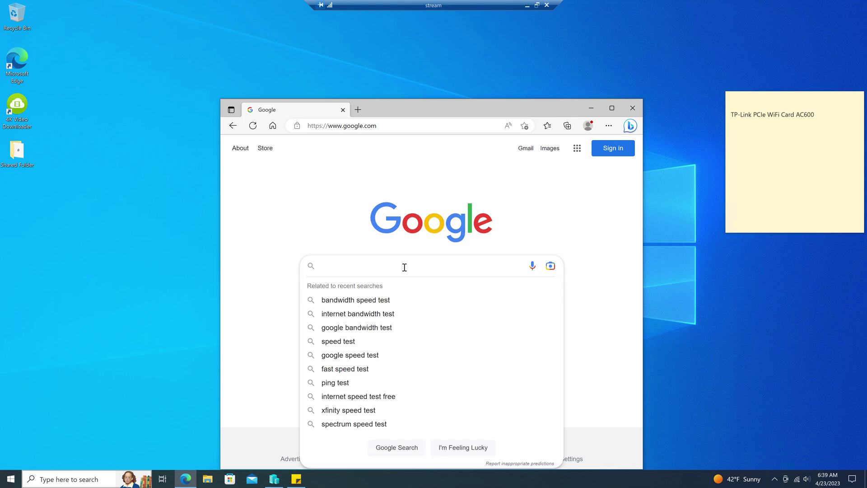
pyautogui.click(361, 304)
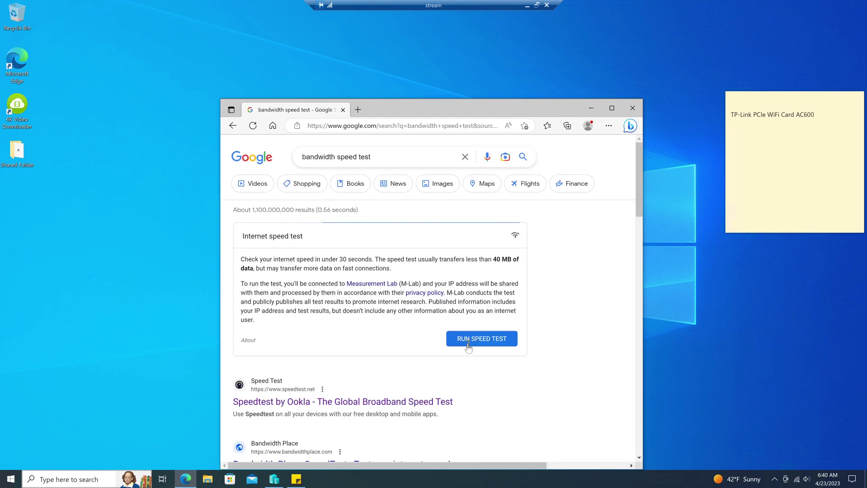
pyautogui.click(467, 342)
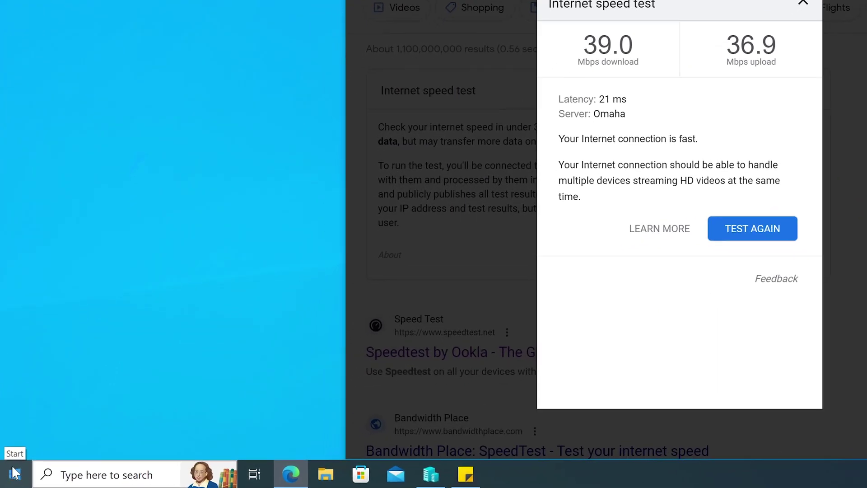
# - Open Device Manager from the Start context menu over the minimized browser
pyautogui.rightClick(15, 472)
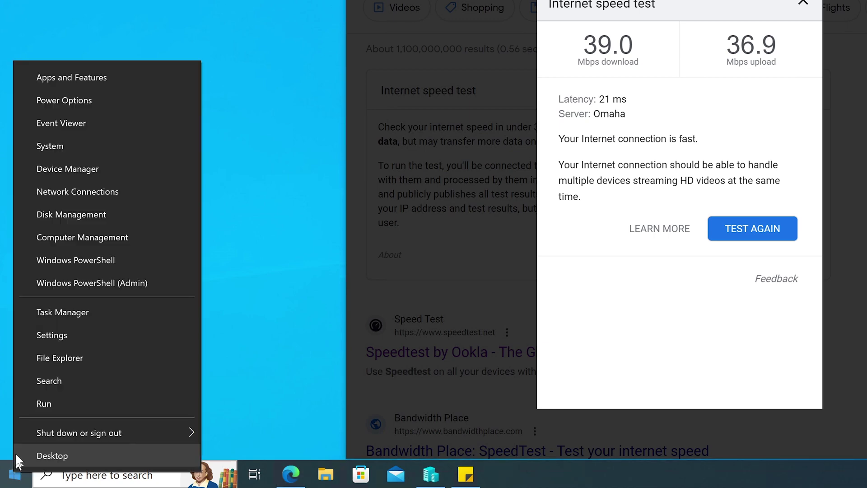
pyautogui.click(53, 170)
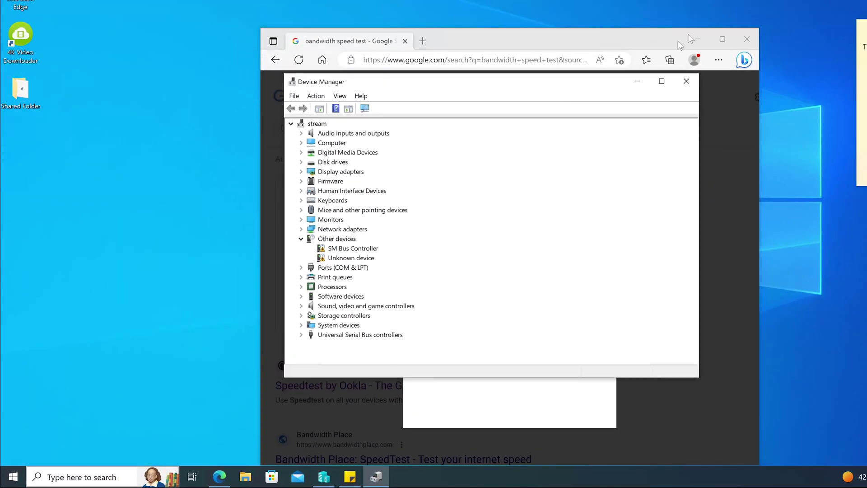
pyautogui.click(700, 33)
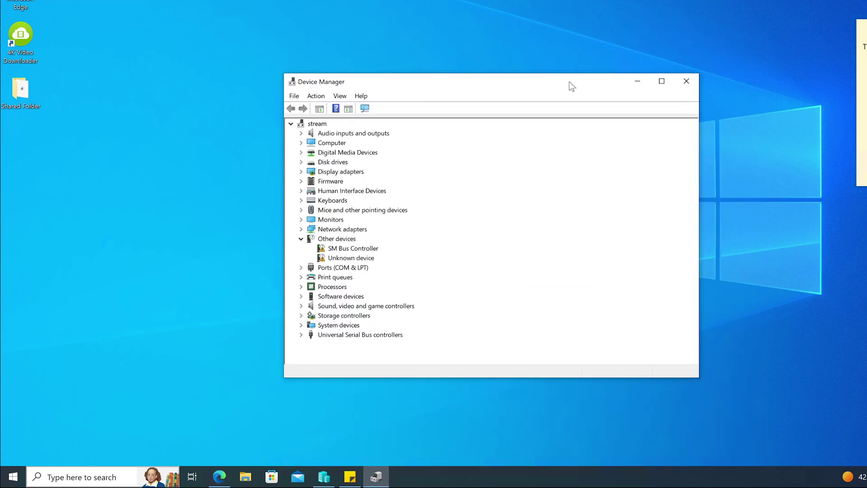
pyautogui.moveTo(568, 86); pyautogui.dragTo(571, 56)
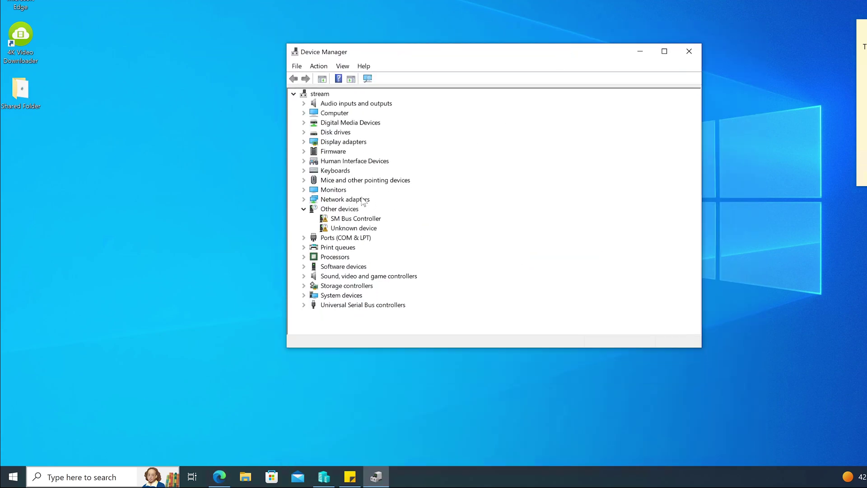
# - Inspect the SM Bus Controller and Unknown device under Other devices, then collapse the group
pyautogui.click(339, 209)
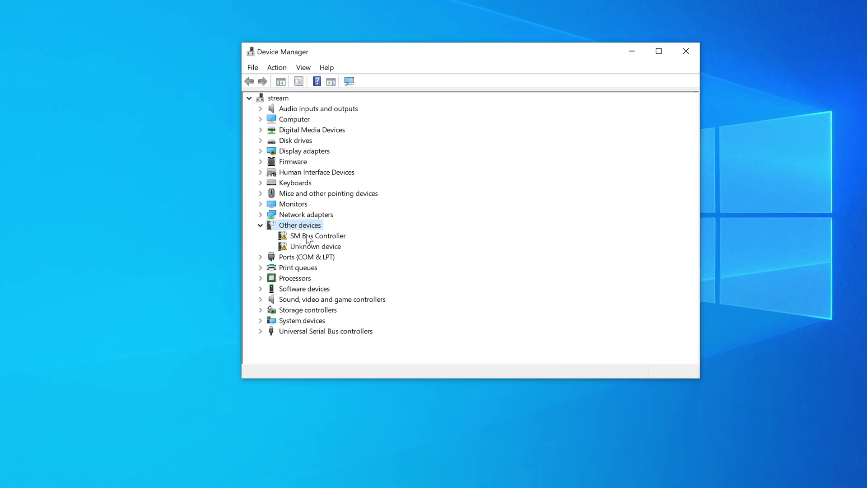
pyautogui.click(304, 237)
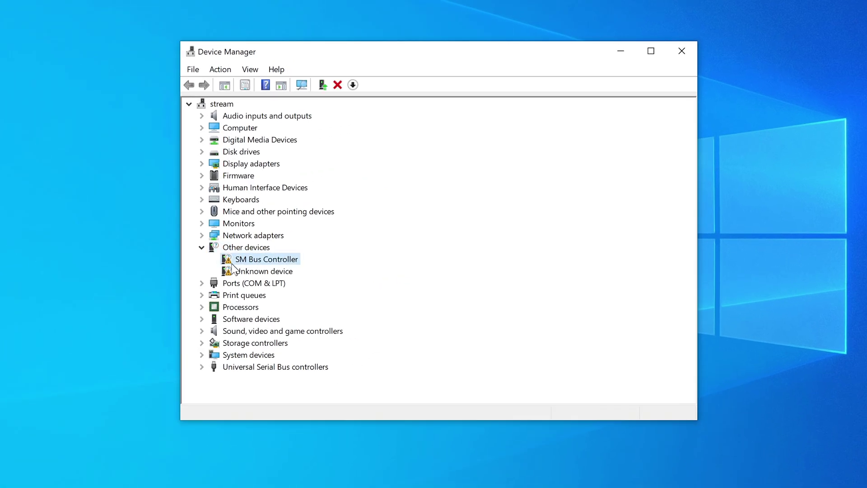
pyautogui.click(246, 274)
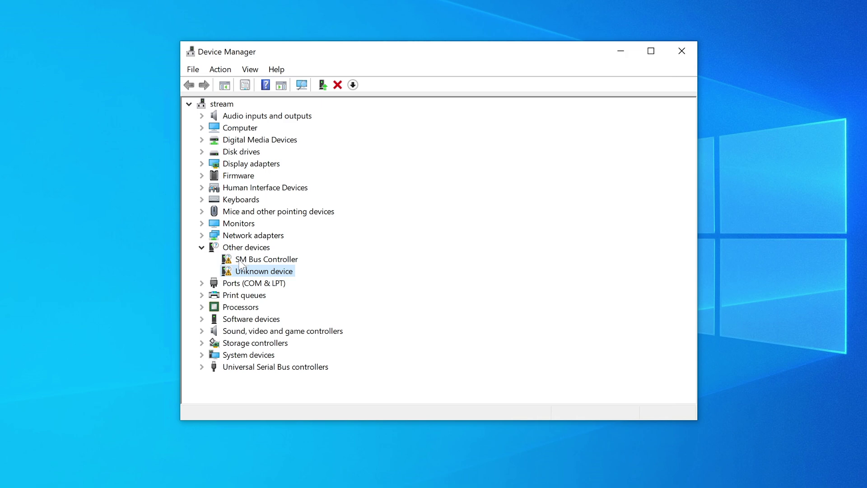
pyautogui.click(242, 261)
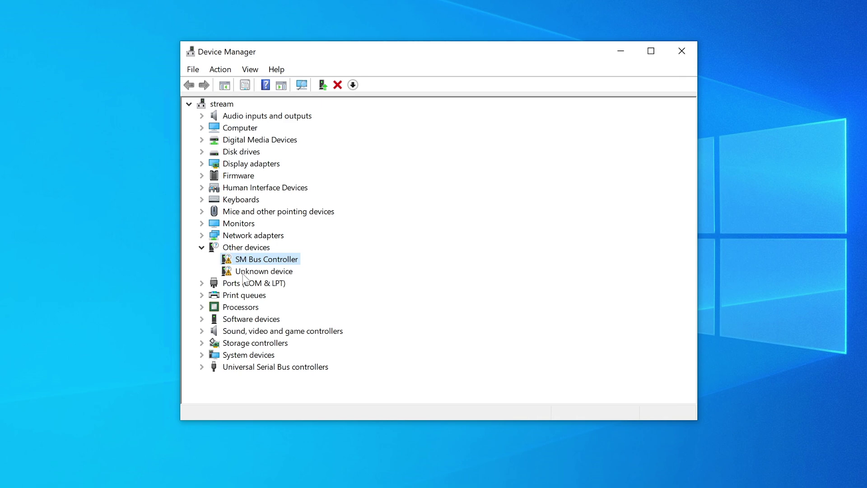
pyautogui.click(243, 274)
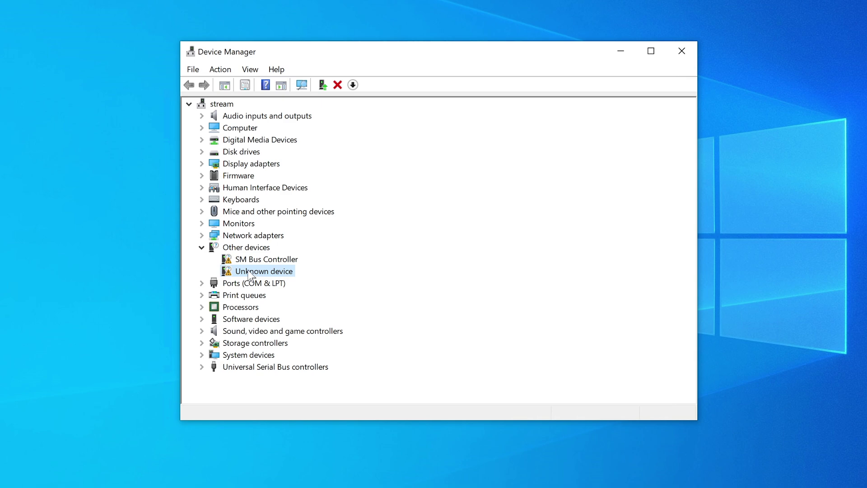
pyautogui.rightClick(248, 272)
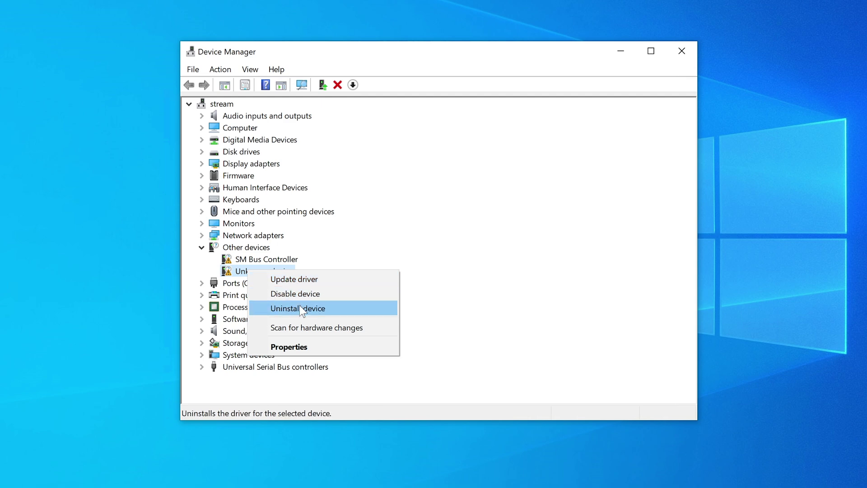
pyautogui.click(238, 261)
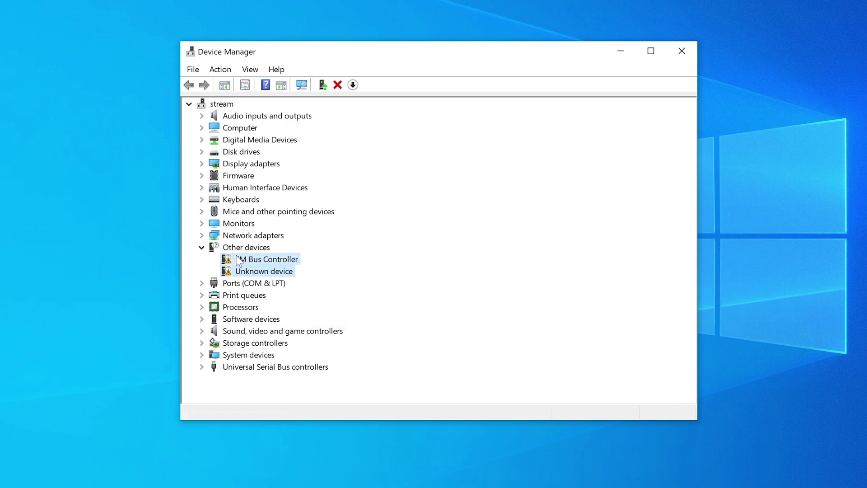
pyautogui.click(201, 248)
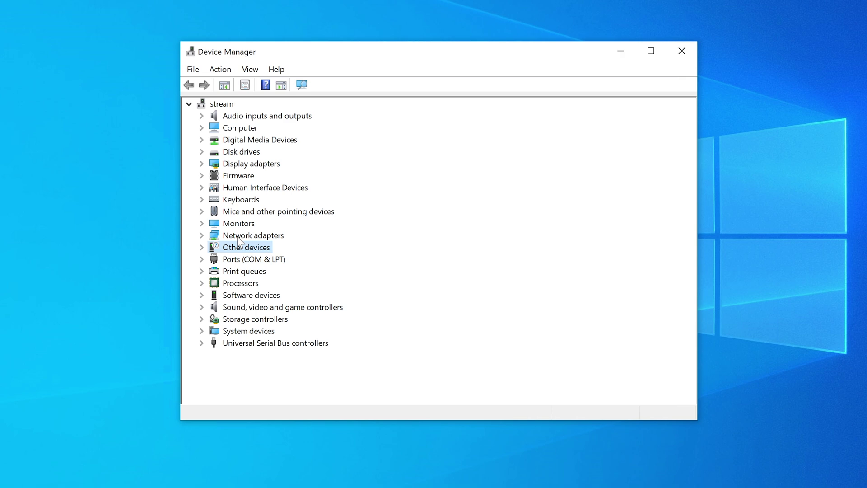
# - Expand Network adapters and review the Hyper-V adapters and the Realtek 8821CE wireless adapter
pyautogui.click(202, 236)
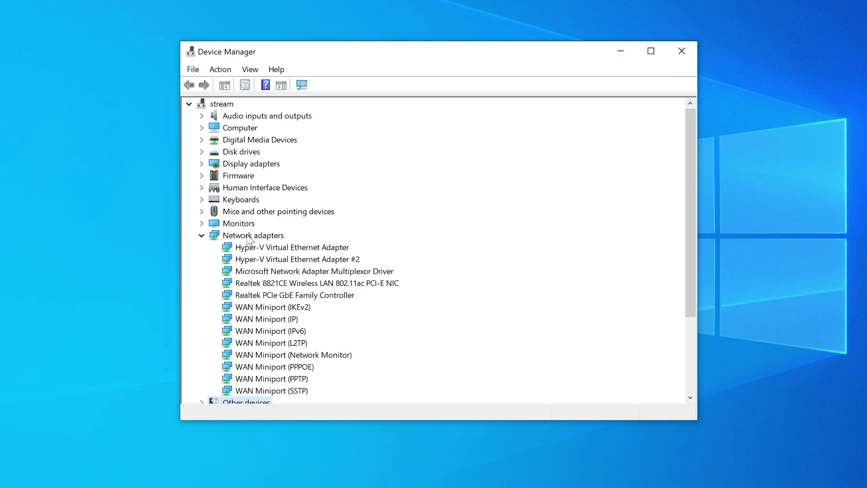
pyautogui.scroll(-1, 246, 244)
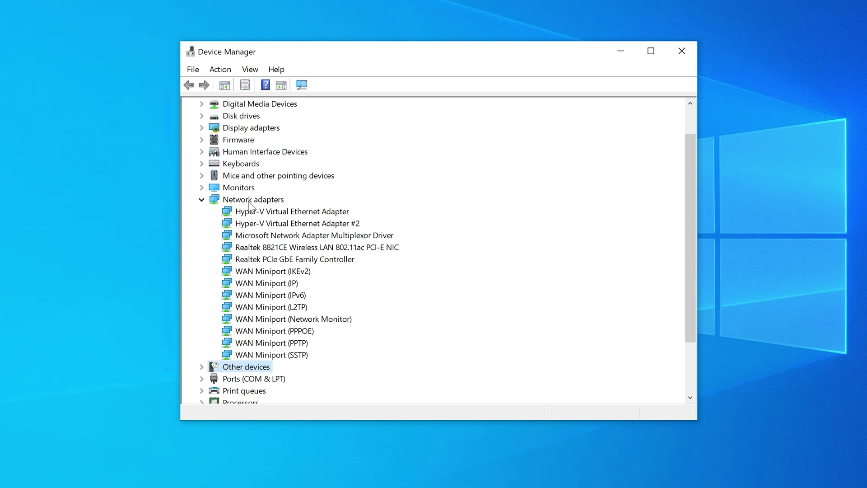
pyautogui.click(289, 212)
pyautogui.click(281, 224)
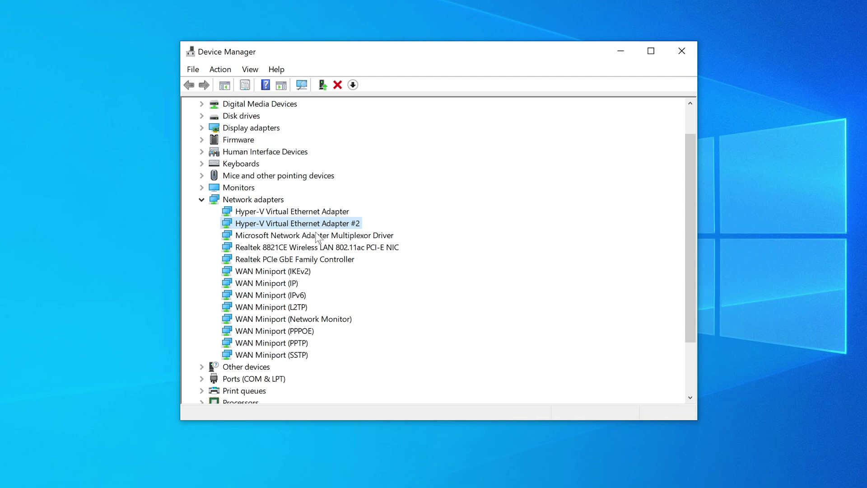
pyautogui.click(286, 215)
pyautogui.click(292, 226)
pyautogui.click(293, 250)
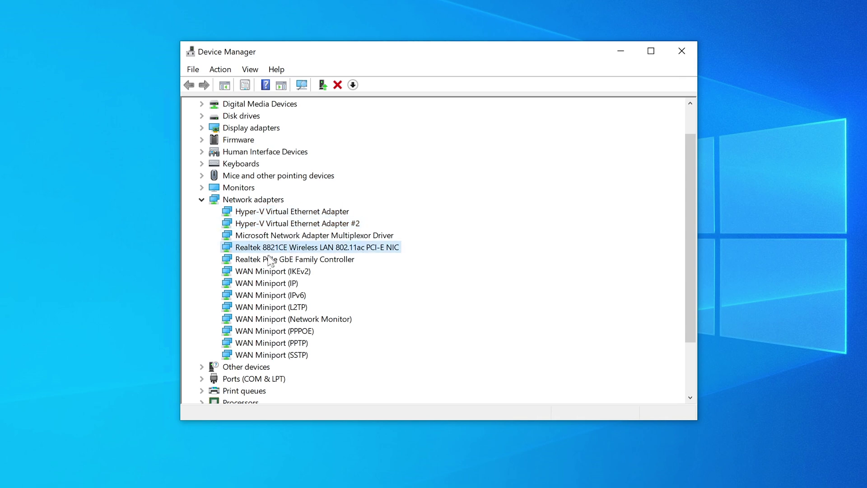
pyautogui.click(263, 260)
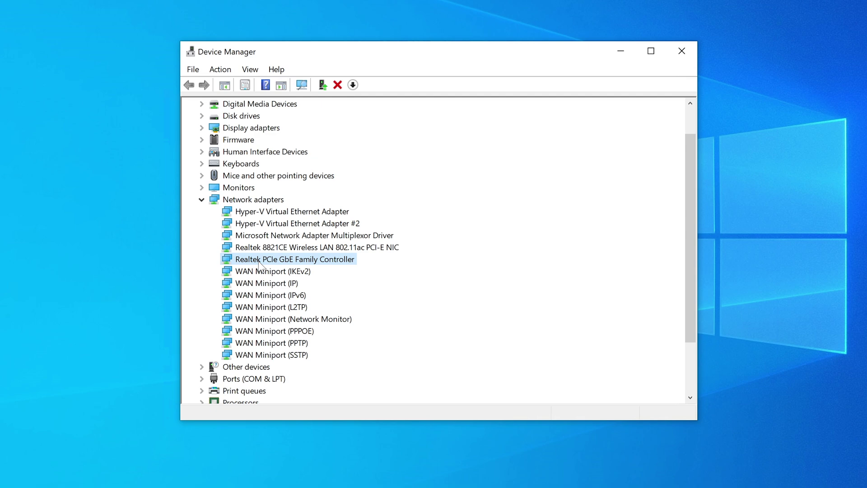
pyautogui.click(291, 249)
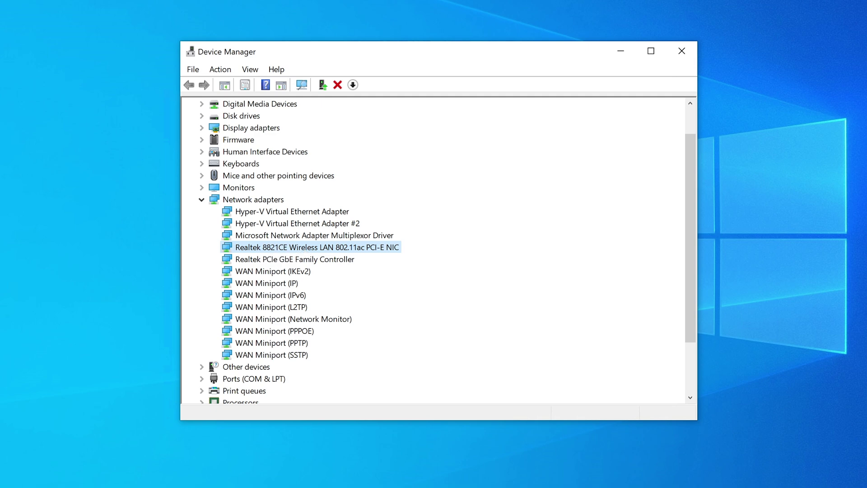
# - Place the 'TP-Link PCIe WiFi Card AC600' sticky note beside the Device Manager adapter list
pyautogui.moveTo(866, 31); pyautogui.dragTo(530, 224)
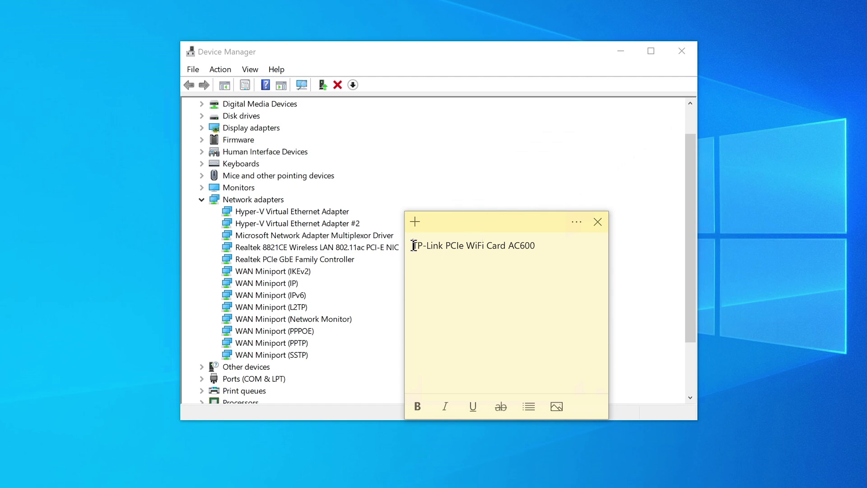
pyautogui.moveTo(413, 246); pyautogui.dragTo(540, 248)
pyautogui.click(540, 248)
pyautogui.moveTo(479, 216)
pyautogui.mouseDown()
pyautogui.moveTo(462, 221)
pyautogui.moveTo(482, 209)
pyautogui.moveTo(469, 221)
pyautogui.mouseUp()
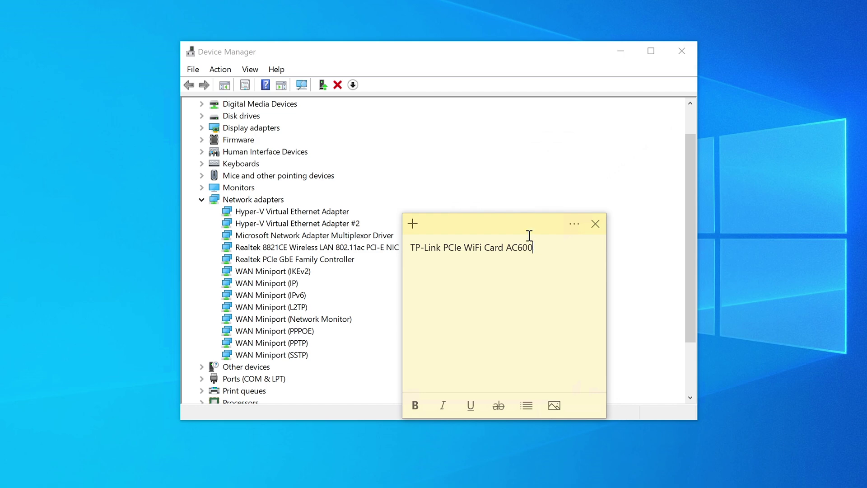
pyautogui.moveTo(525, 225); pyautogui.dragTo(522, 226)
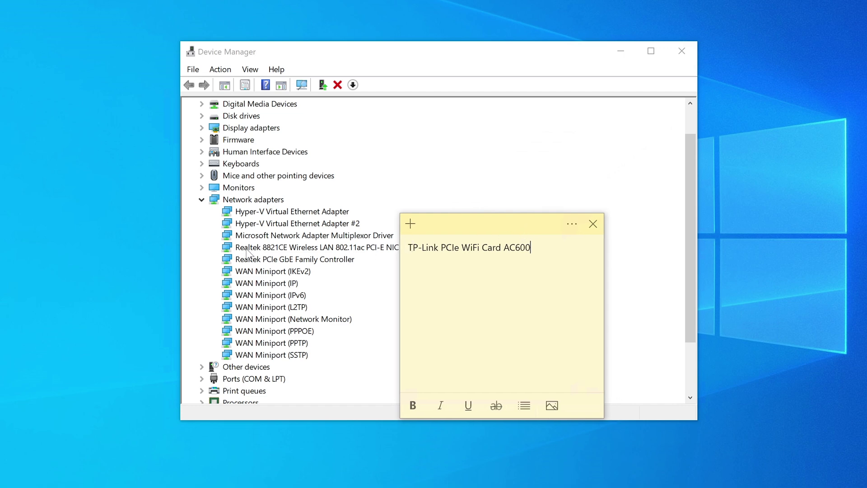
pyautogui.click(332, 250)
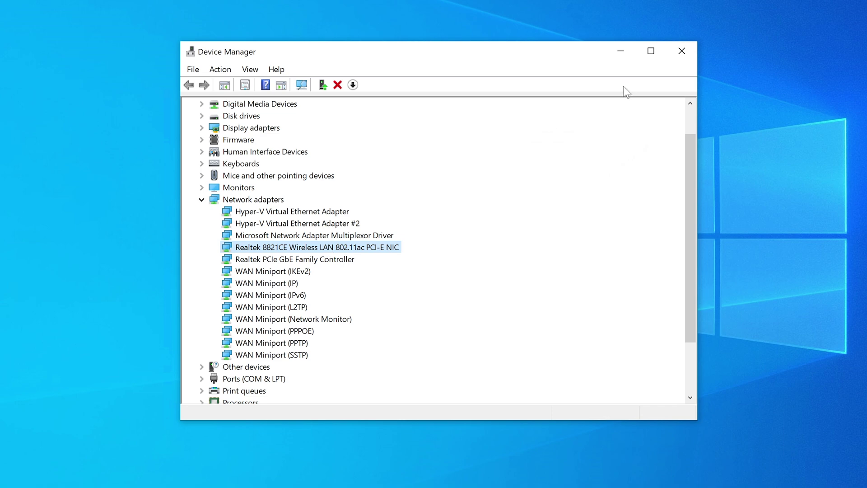
# - Minimize Device Manager and load Google in a new browser tab
pyautogui.click(621, 50)
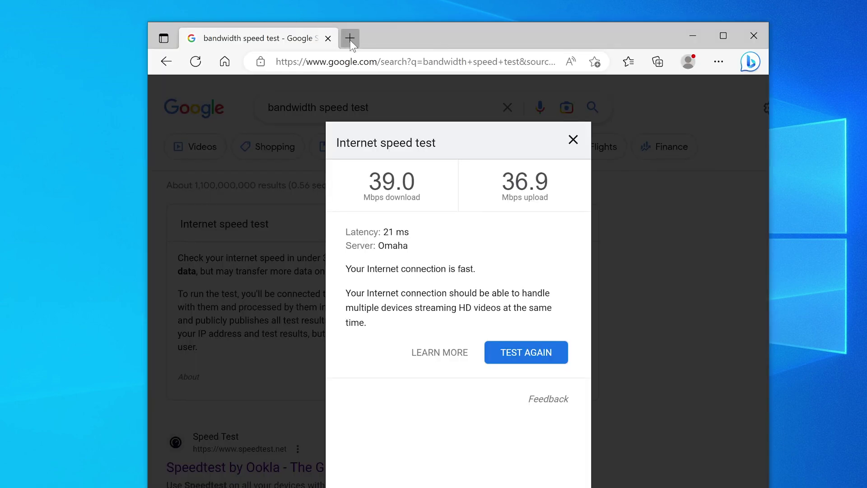
pyautogui.click(350, 38)
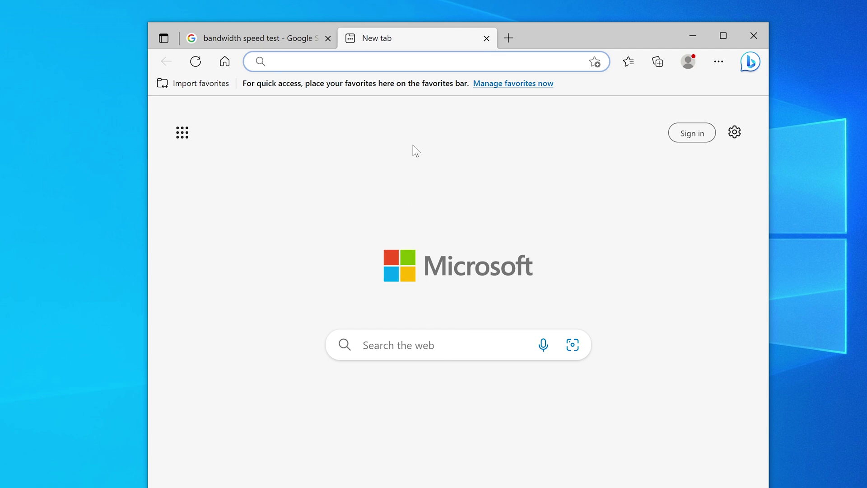
pyautogui.write('g')
pyautogui.press('Return')
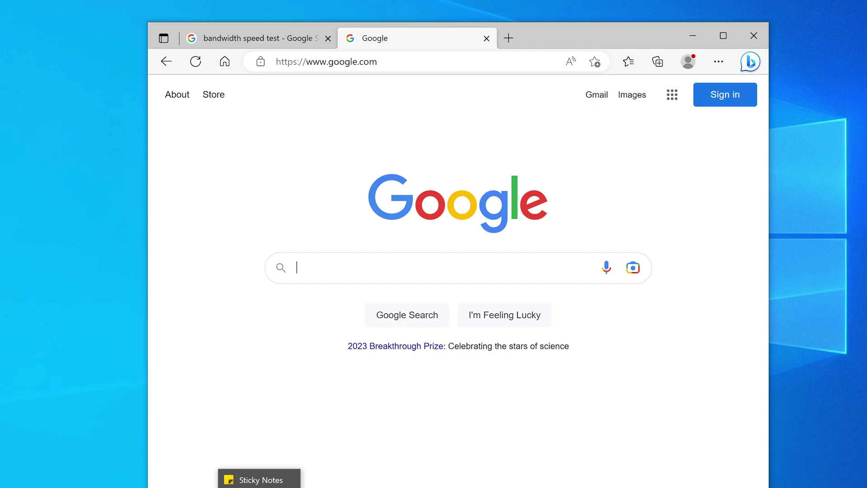
# - Search Google for 'TP-Link PCIe WiFi Card AC600 driver download' using the note's adapter name
pyautogui.click(263, 486)
pyautogui.moveTo(538, 248); pyautogui.dragTo(397, 246)
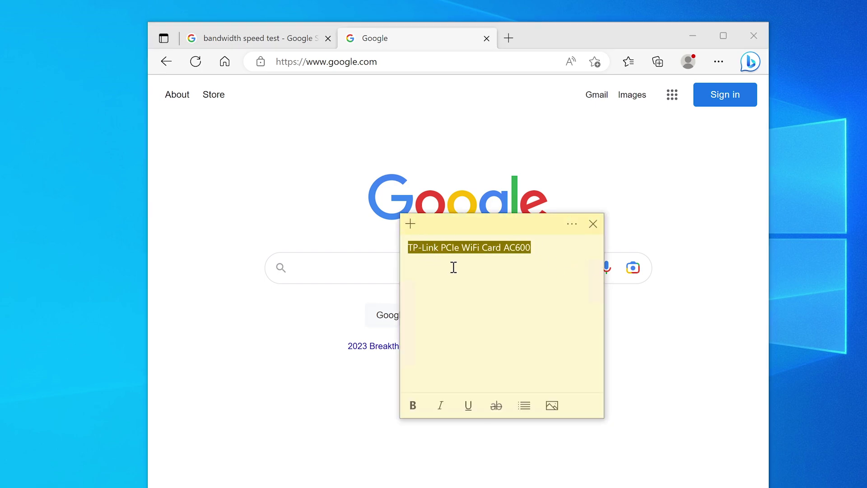
pyautogui.hotkey('ctrl', 'c')
pyautogui.click(374, 265)
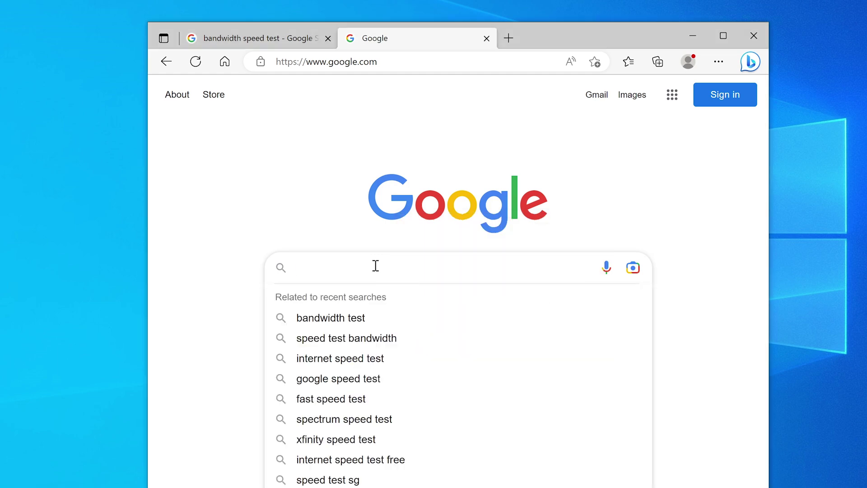
pyautogui.hotkey('ctrl', 'v')
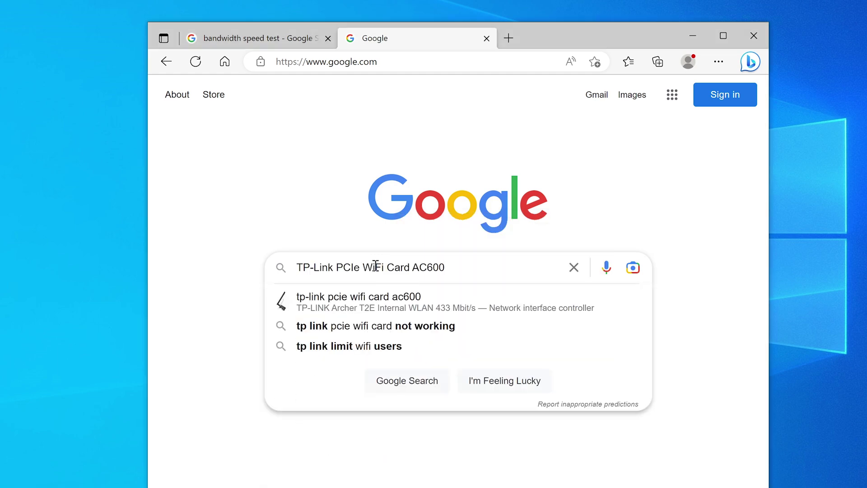
pyautogui.write('driver down')
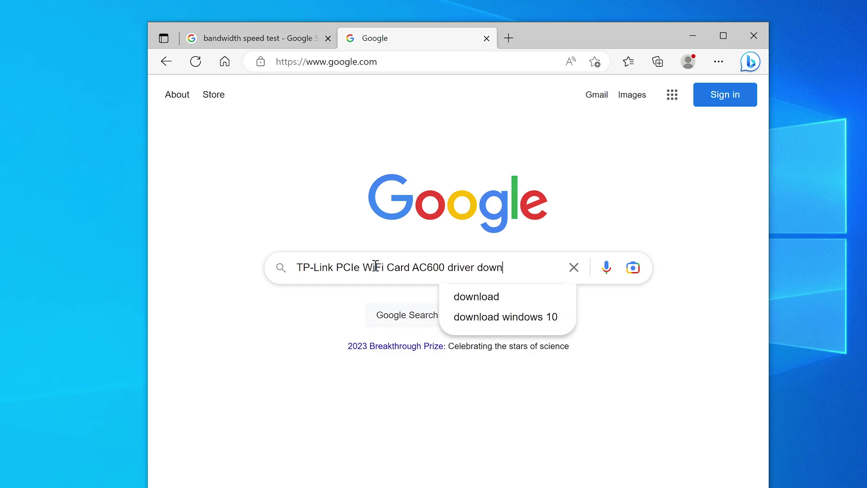
pyautogui.write('load')
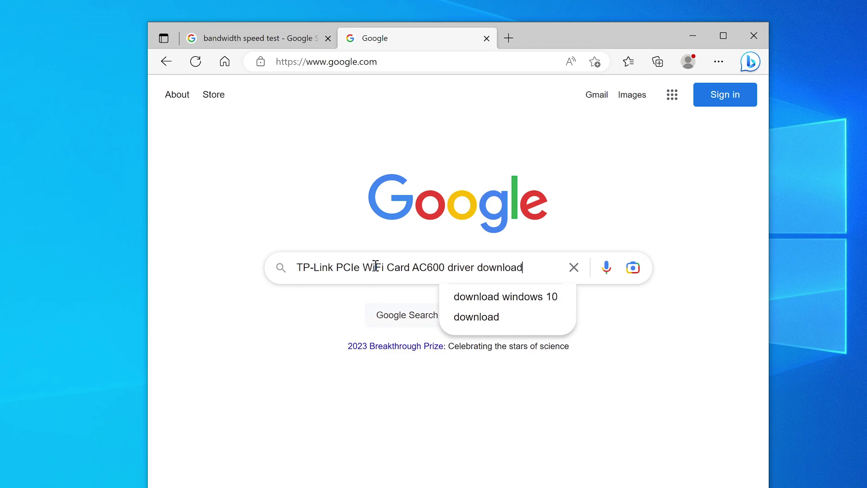
pyautogui.press('Return')
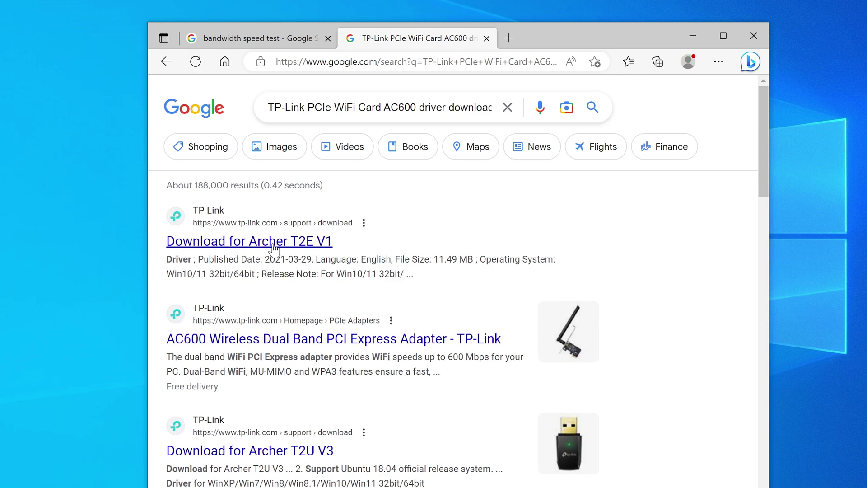
# - Open the 'Download for Archer T2E V1' result and review the TP-Link support page
pyautogui.click(274, 244)
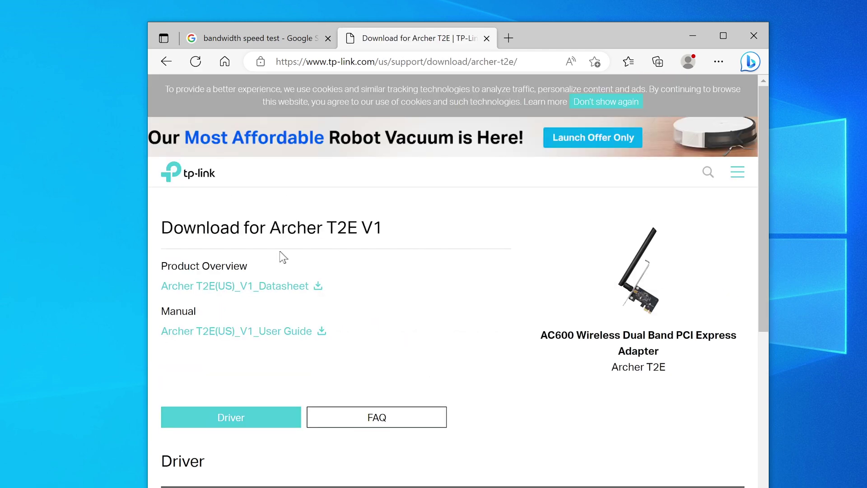
pyautogui.scroll(-2, 392, 262)
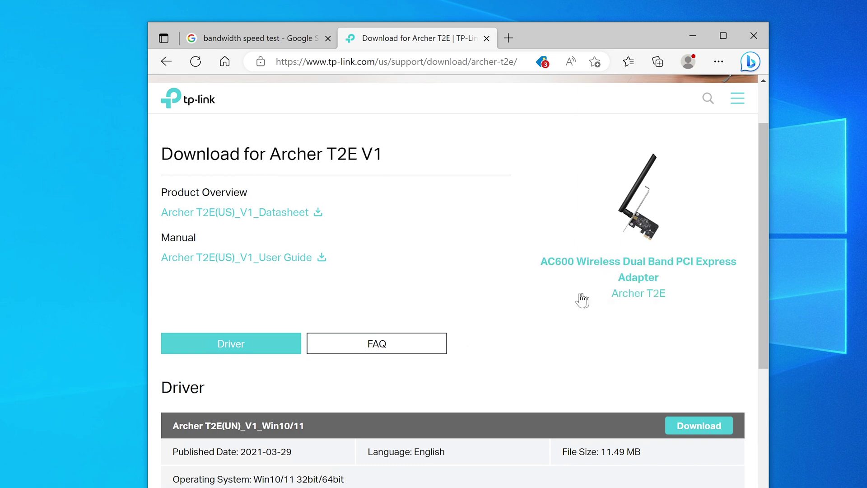
pyautogui.moveTo(269, 153); pyautogui.dragTo(364, 154)
pyautogui.click(378, 154)
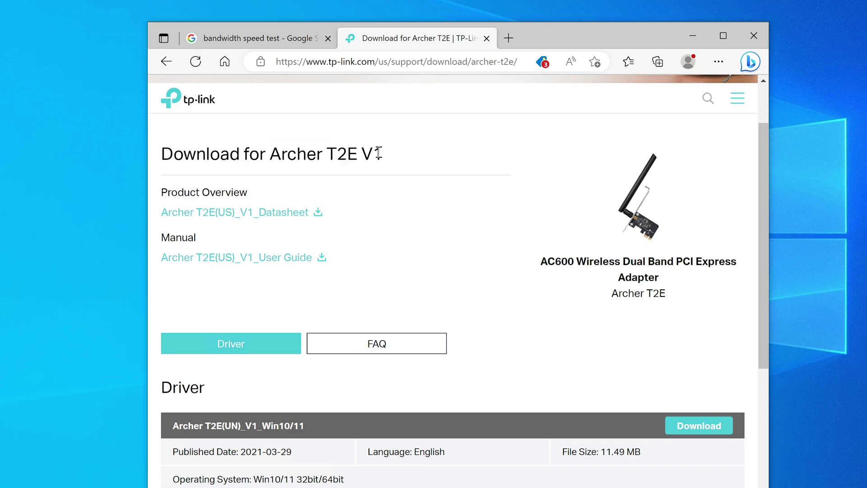
pyautogui.scroll(-3, 334, 251)
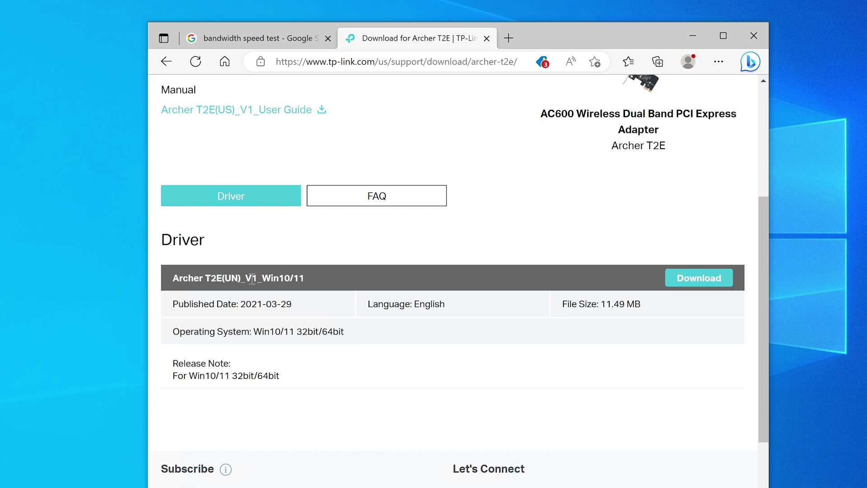
pyautogui.scroll(3, 315, 316)
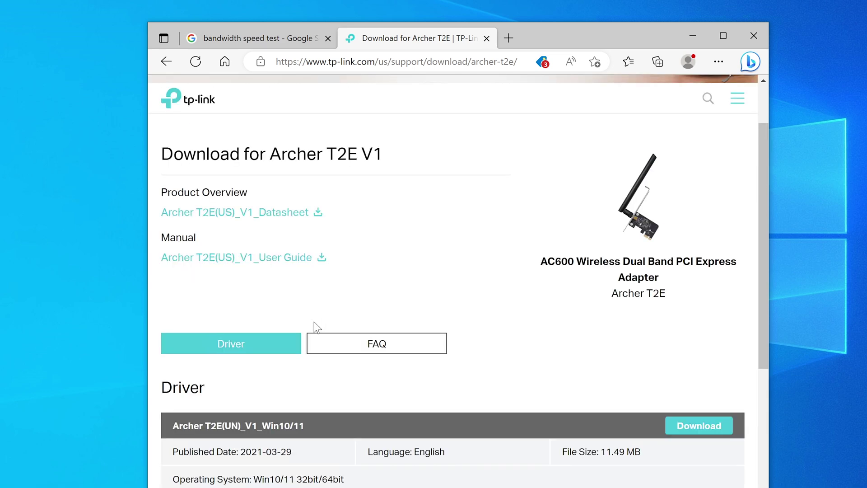
# - Download the Win10/11 driver package Archer T2E.zip from the Driver section
pyautogui.click(254, 347)
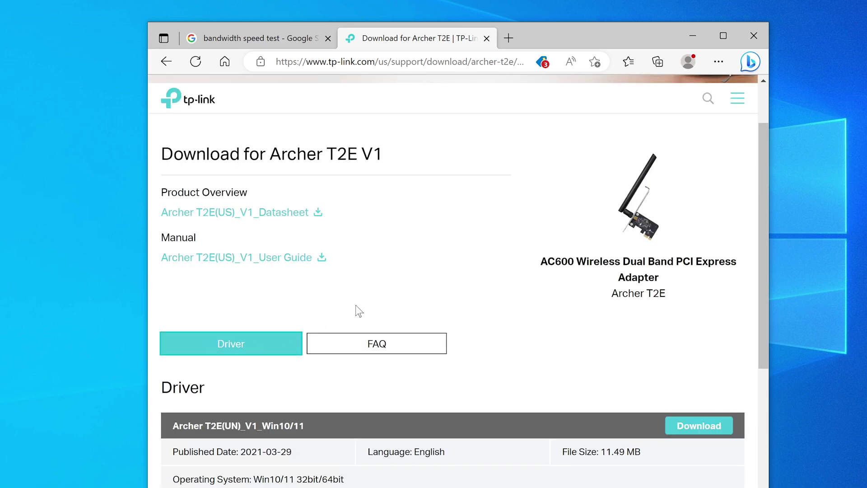
pyautogui.scroll(-2, 357, 305)
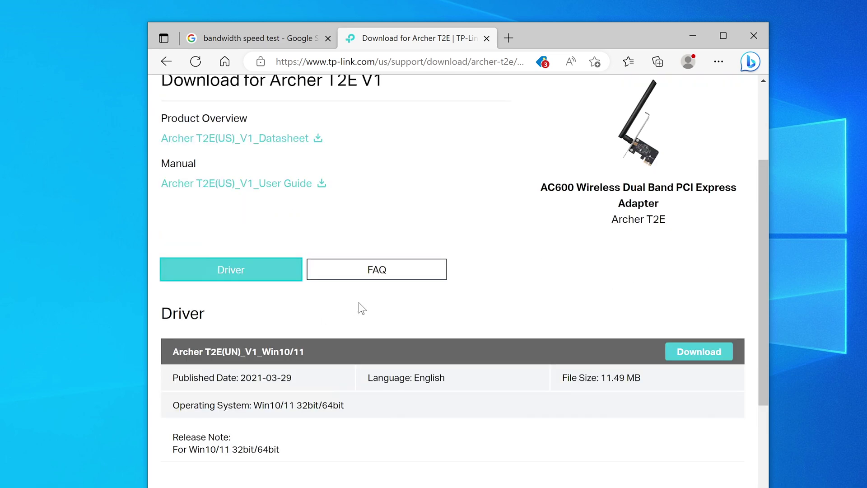
pyautogui.click(680, 354)
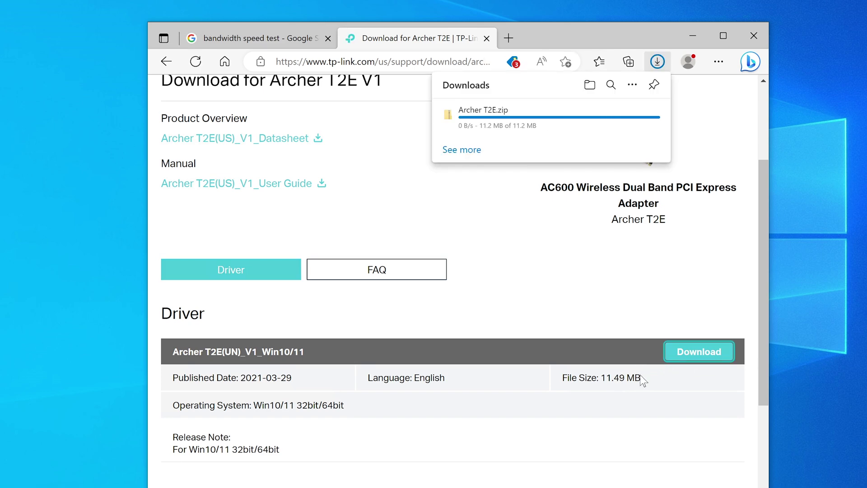
pyautogui.moveTo(503, 113)
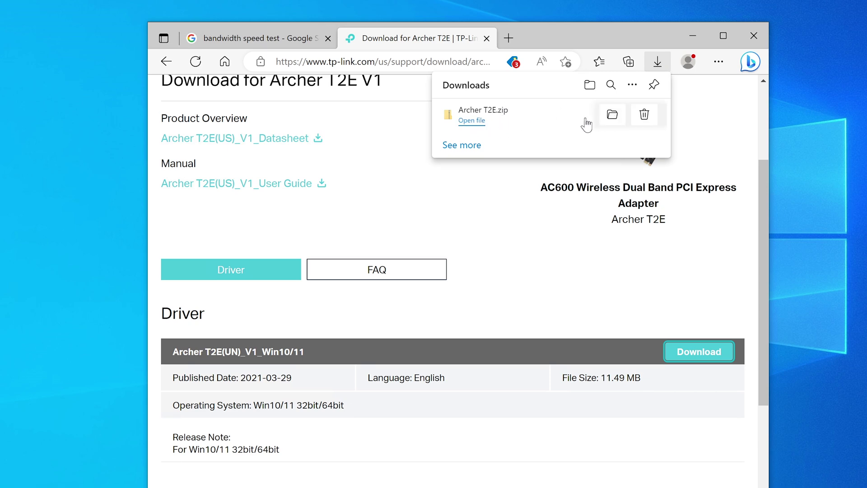
# - Extract Archer T2E.zip from Downloads into an Archer T2E folder
pyautogui.click(615, 116)
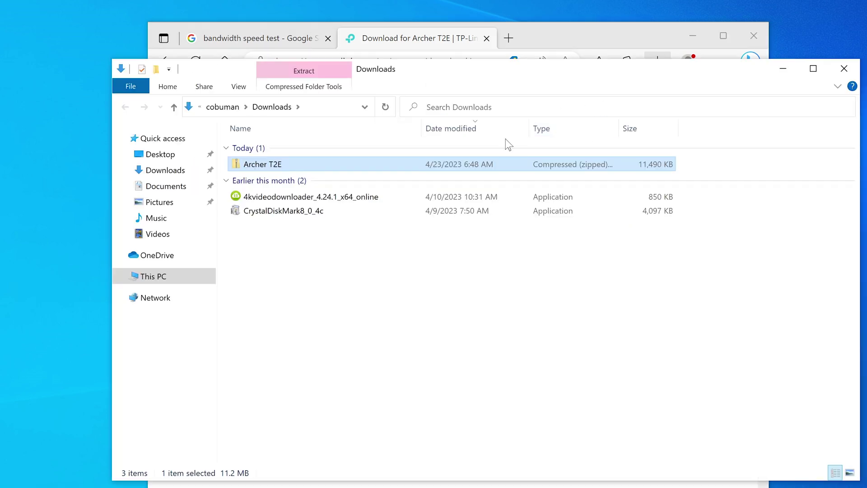
pyautogui.rightClick(296, 165)
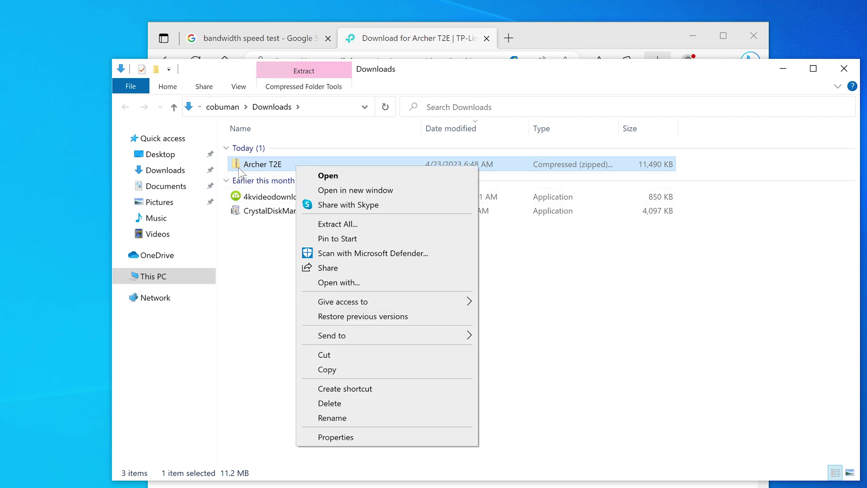
pyautogui.click(384, 225)
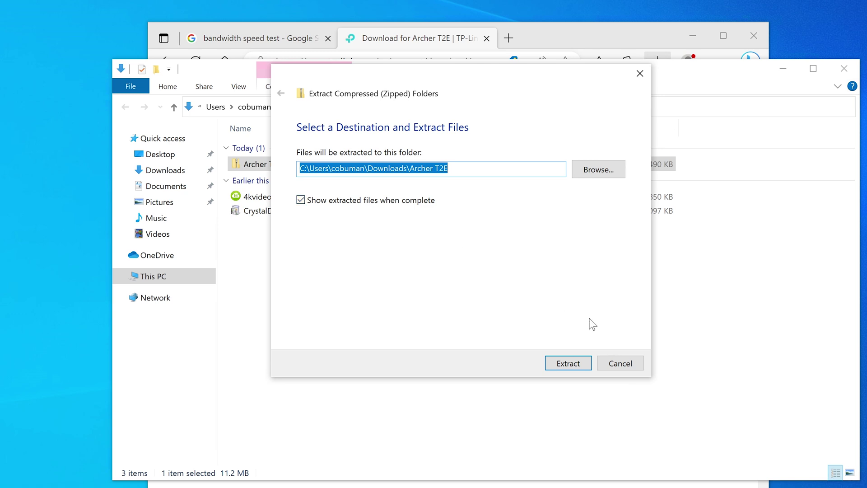
pyautogui.click(565, 364)
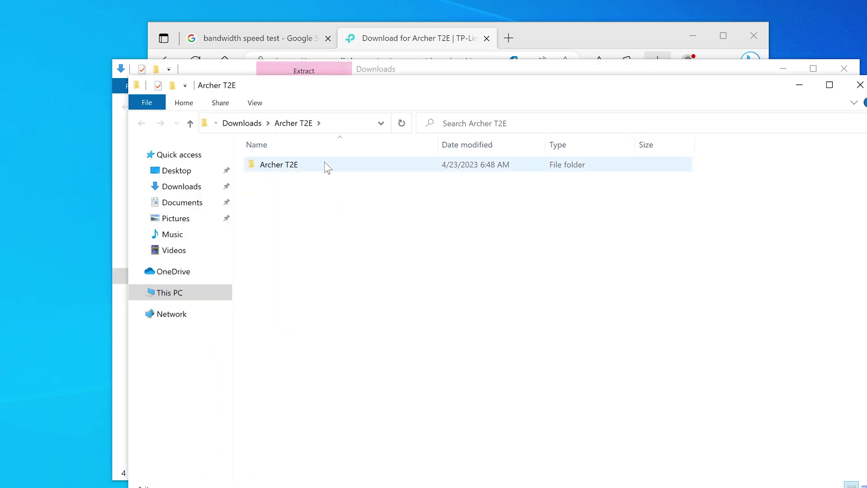
# - Browse through plugins, Driver Files and Driver into the Windows_10_64bit folder
pyautogui.doubleClick(324, 164)
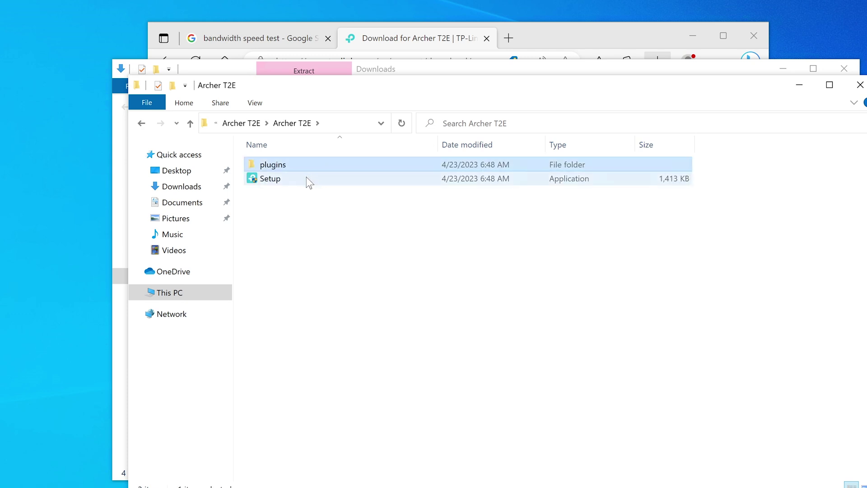
pyautogui.click(297, 179)
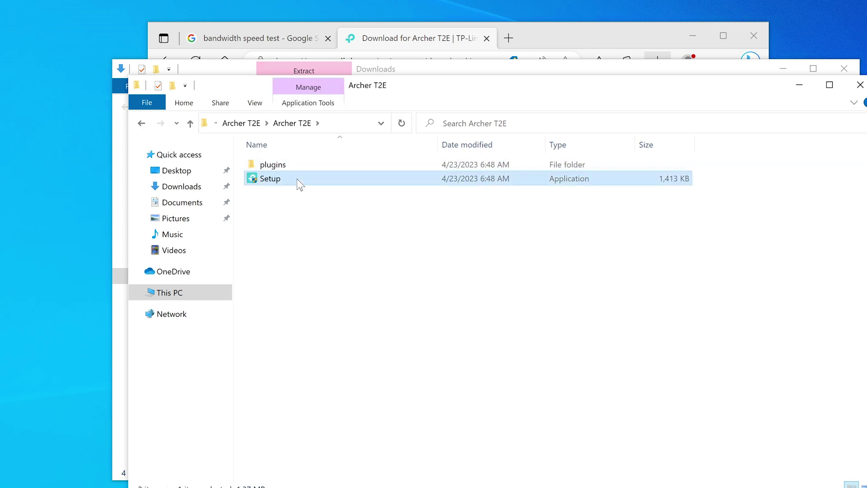
pyautogui.doubleClick(303, 164)
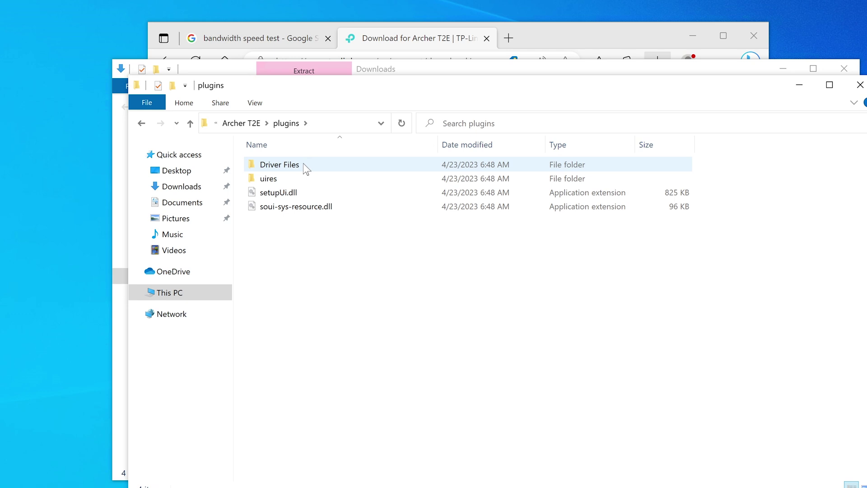
pyautogui.doubleClick(304, 164)
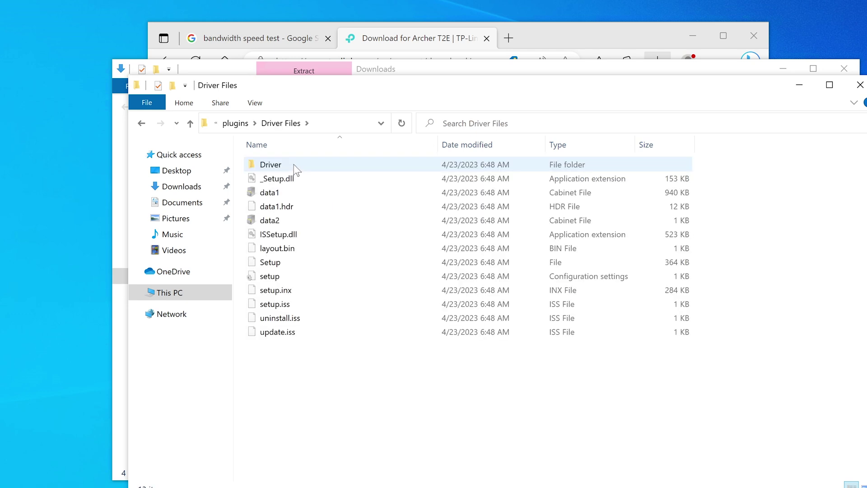
pyautogui.doubleClick(296, 167)
pyautogui.doubleClick(326, 182)
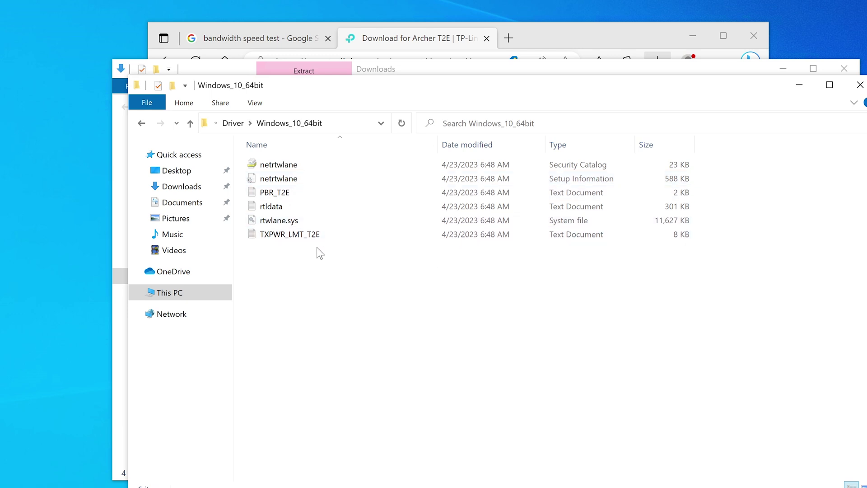
# - Go back up, reopen Windows_10_64bit to confirm its location, then minimize the folder window
pyautogui.click(142, 125)
pyautogui.click(142, 125)
pyautogui.doubleClick(300, 167)
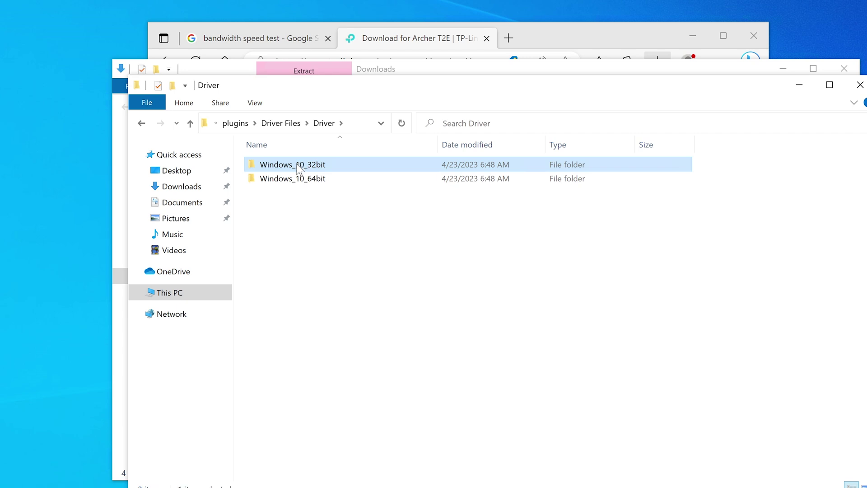
pyautogui.click(297, 182)
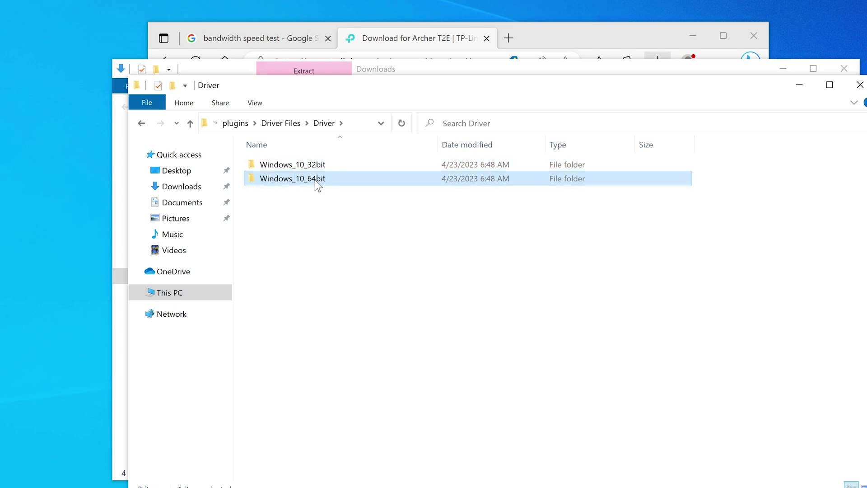
pyautogui.doubleClick(311, 181)
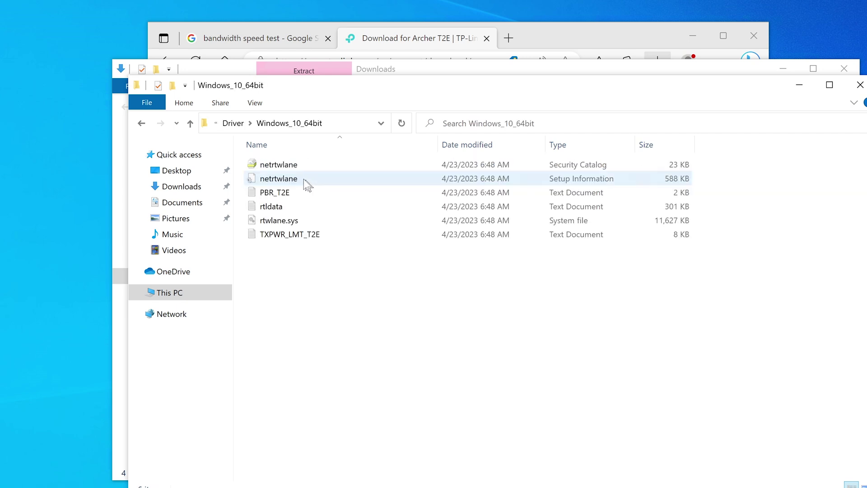
pyautogui.click(800, 85)
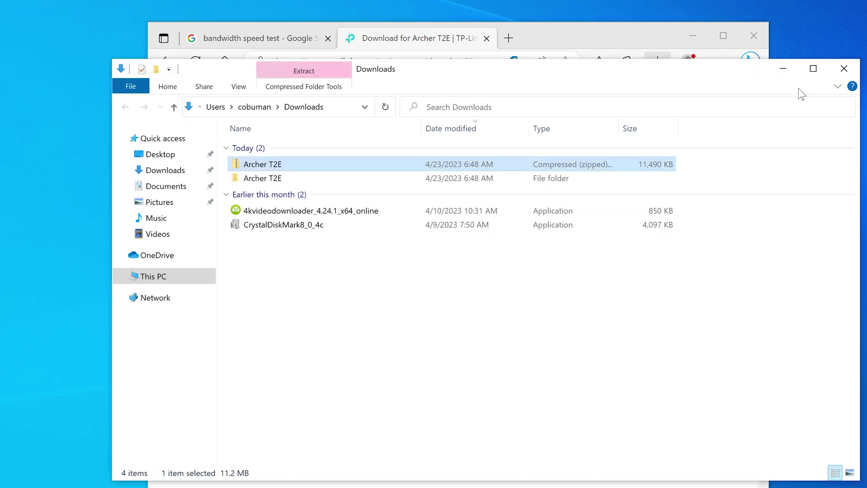
# - Minimize Explorer and the TP-Link page, move the sticky note, and bring Device Manager forward
pyautogui.click(784, 70)
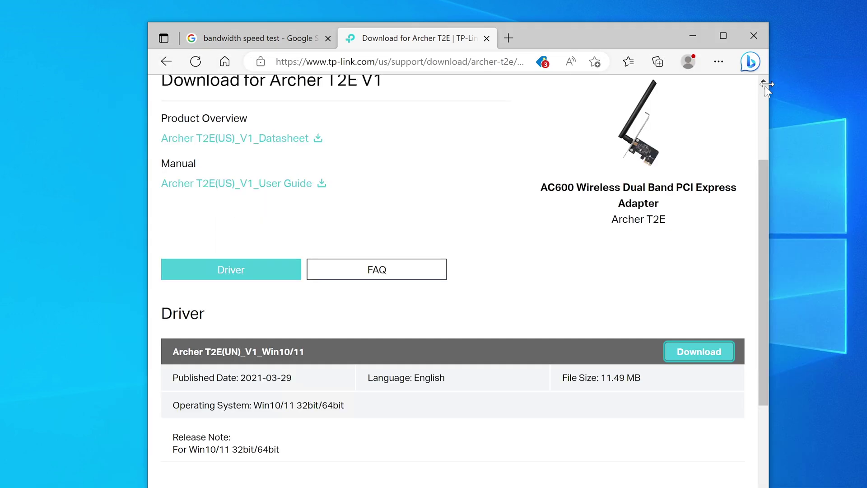
pyautogui.click(693, 37)
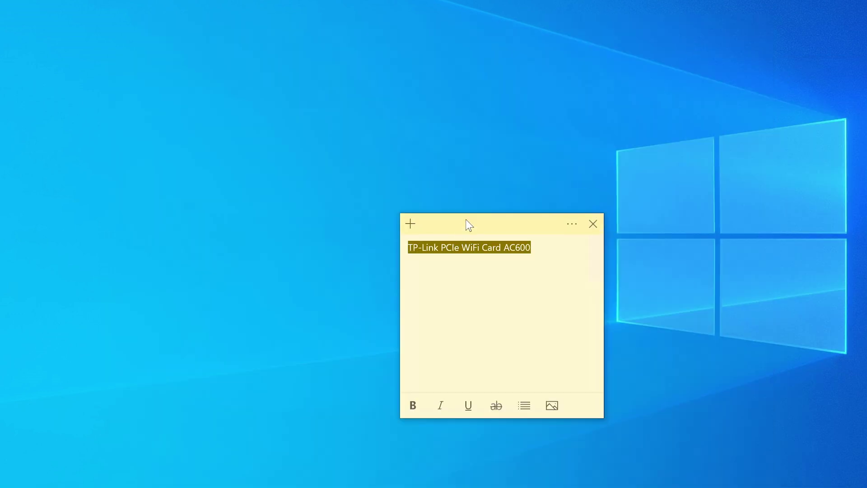
pyautogui.moveTo(460, 228); pyautogui.dragTo(522, 167)
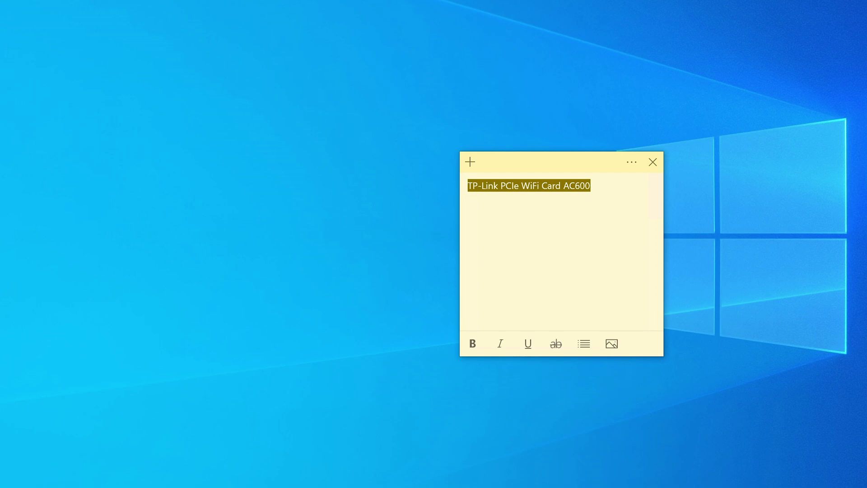
pyautogui.click(292, 480)
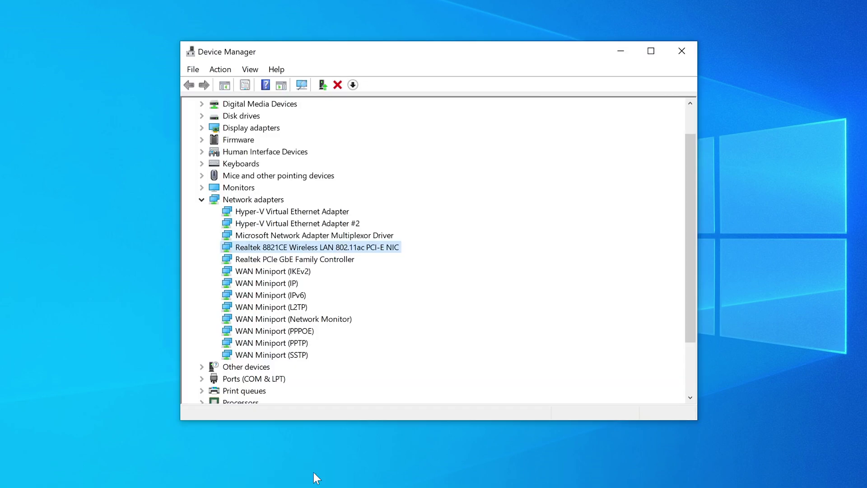
pyautogui.moveTo(476, 46); pyautogui.dragTo(481, 20)
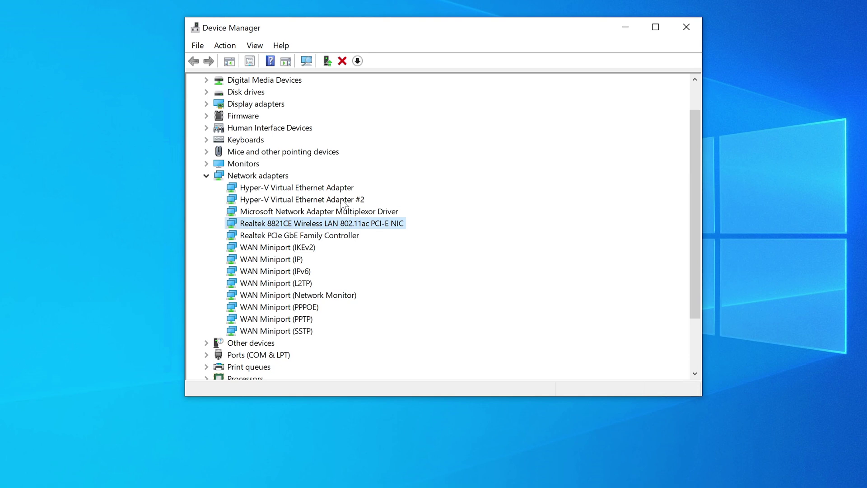
# - Check the Realtek 8821CE adapter's context menu in Device Manager, then dismiss it
pyautogui.press('super+Down')
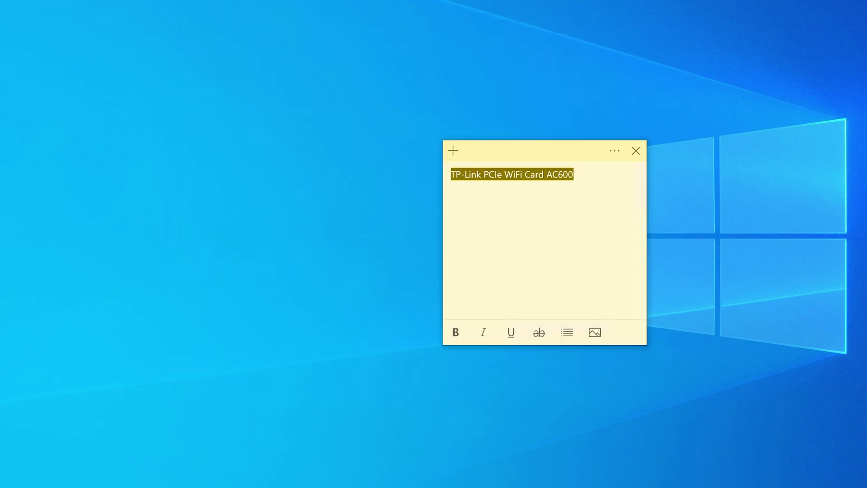
pyautogui.hotkey('alt', 'Tab')
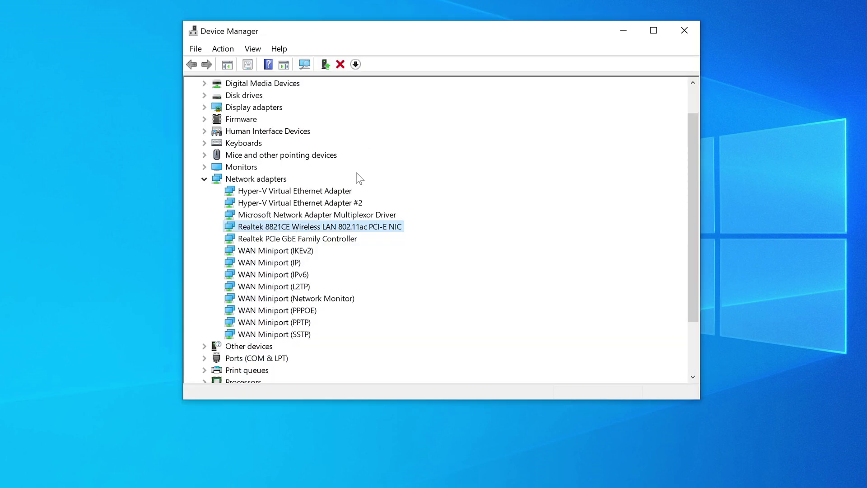
pyautogui.rightClick(326, 227)
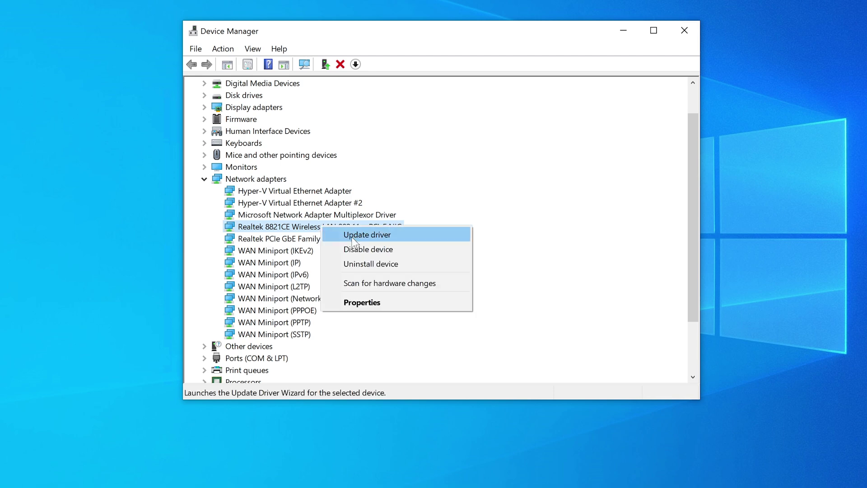
pyautogui.click(443, 47)
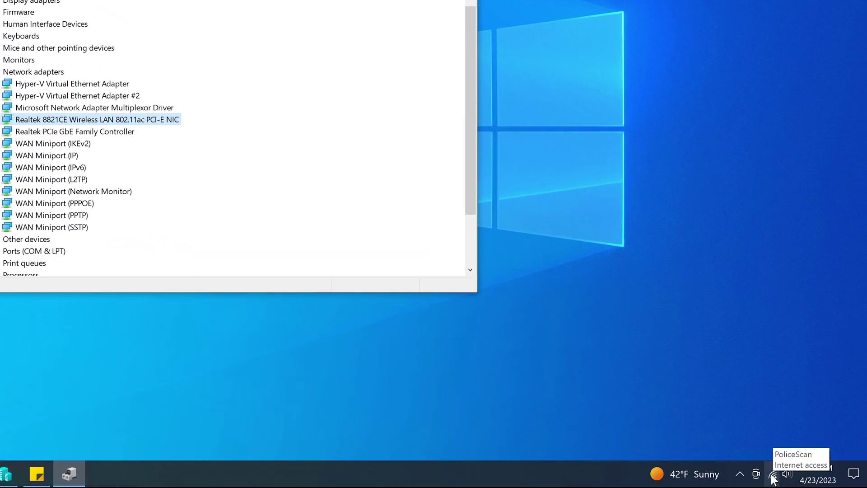
# - Open Network Connections via Network & Internet settings' adapter options, then close Settings
pyautogui.rightClick(774, 478)
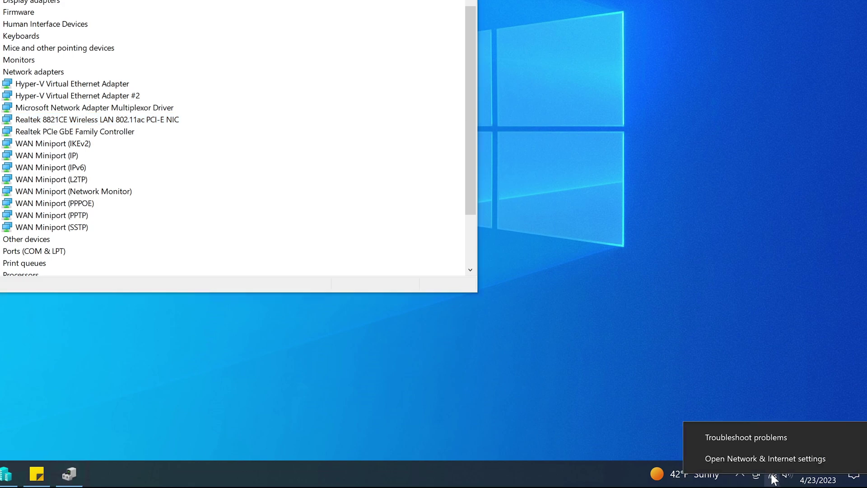
pyautogui.click(767, 459)
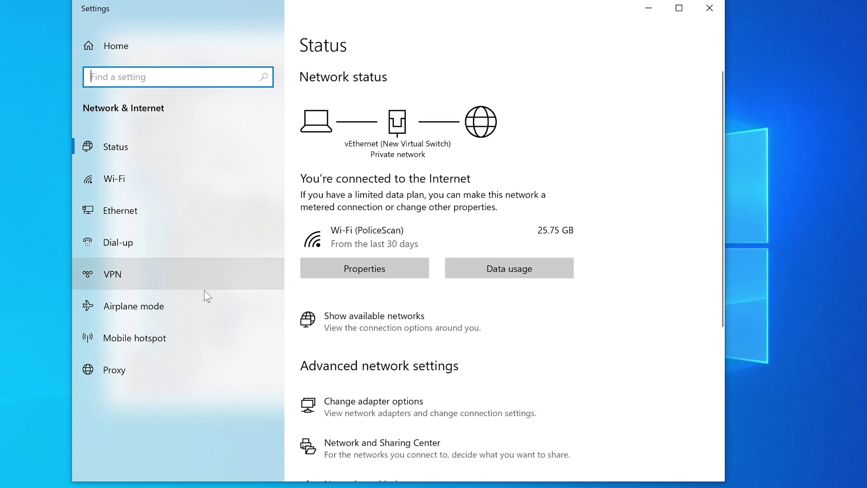
pyautogui.click(371, 403)
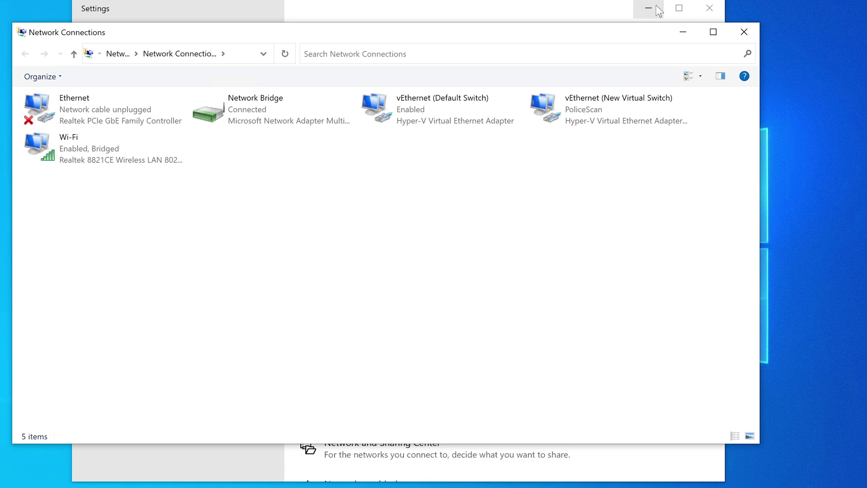
pyautogui.click(710, 8)
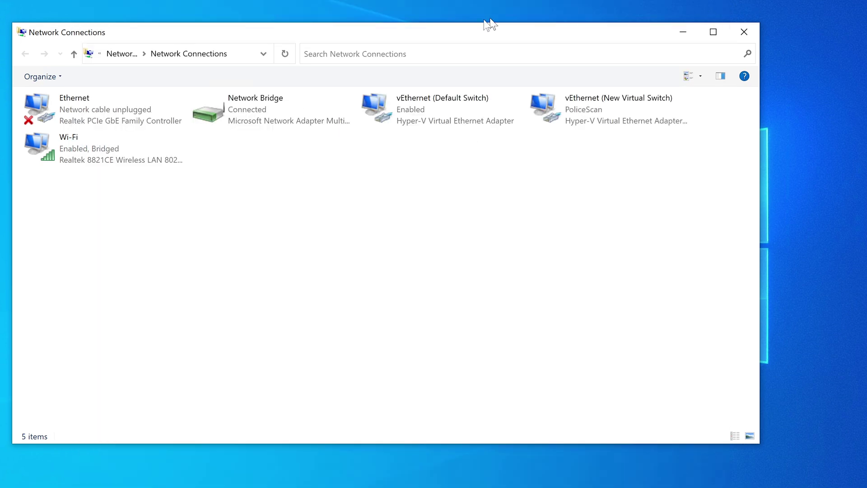
# - Inspect the Wi-Fi connection on the Realtek 8821CE adapter, then minimize Network Connections
pyautogui.moveTo(407, 37); pyautogui.dragTo(432, 55)
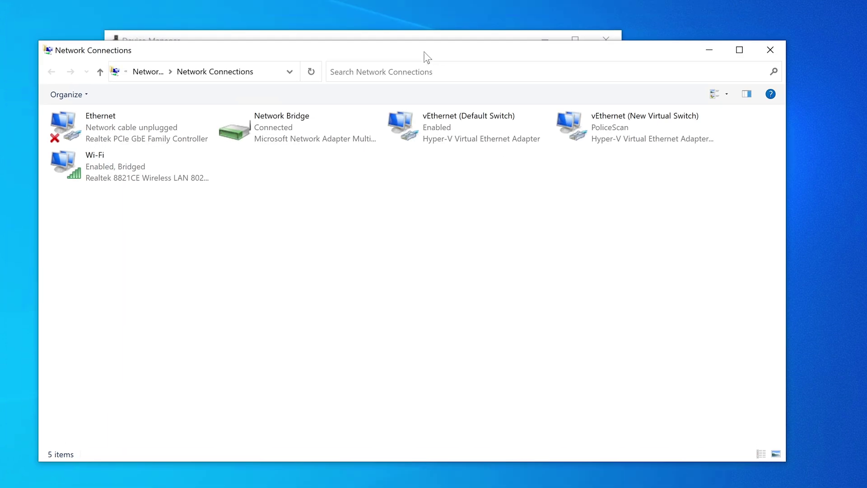
pyautogui.click(129, 177)
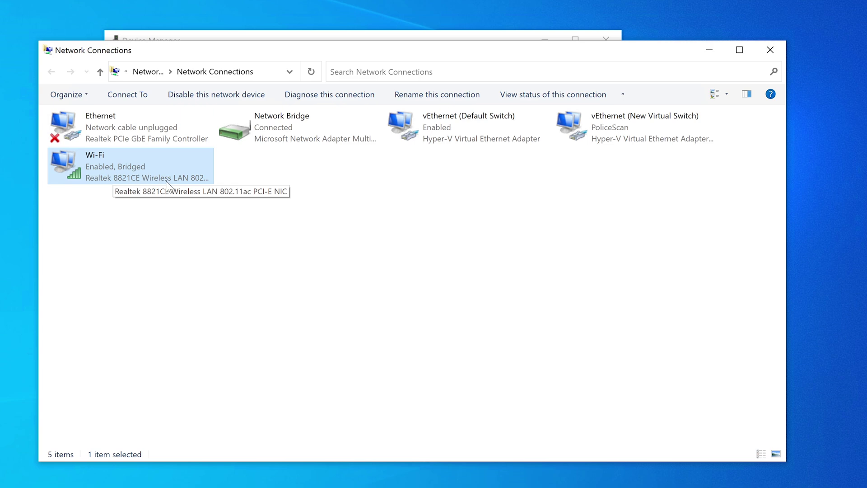
pyautogui.moveTo(361, 54); pyautogui.dragTo(477, 61)
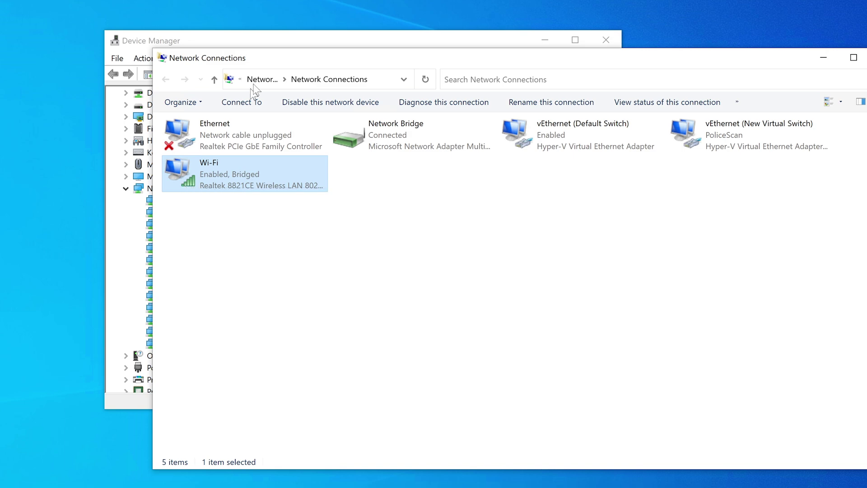
pyautogui.rightClick(212, 164)
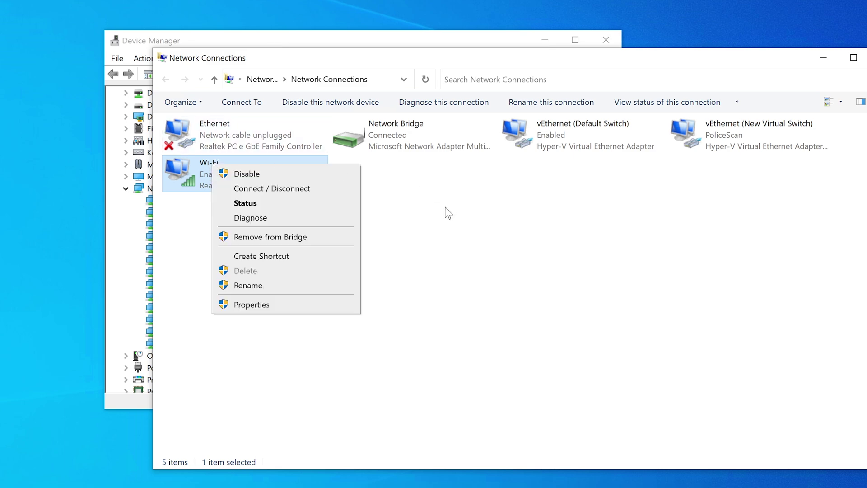
pyautogui.click(482, 316)
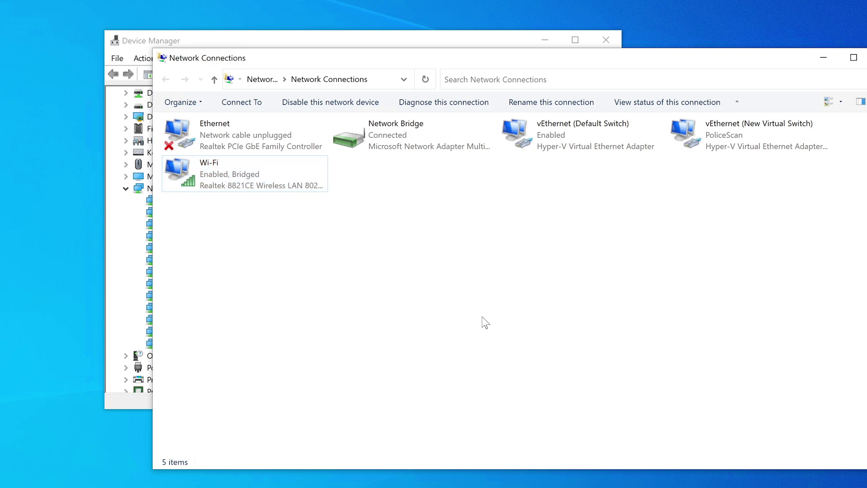
pyautogui.click(823, 60)
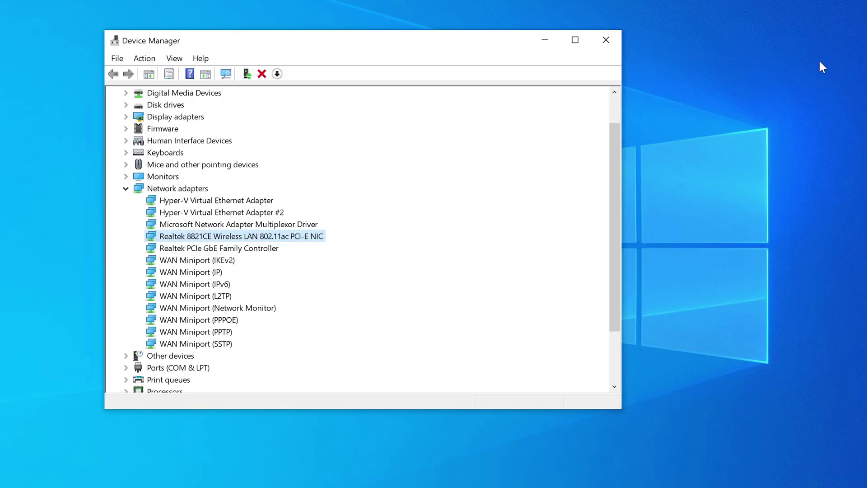
# - Start a driver update for the Realtek 8821CE adapter, choosing to browse for driver files
pyautogui.rightClick(199, 239)
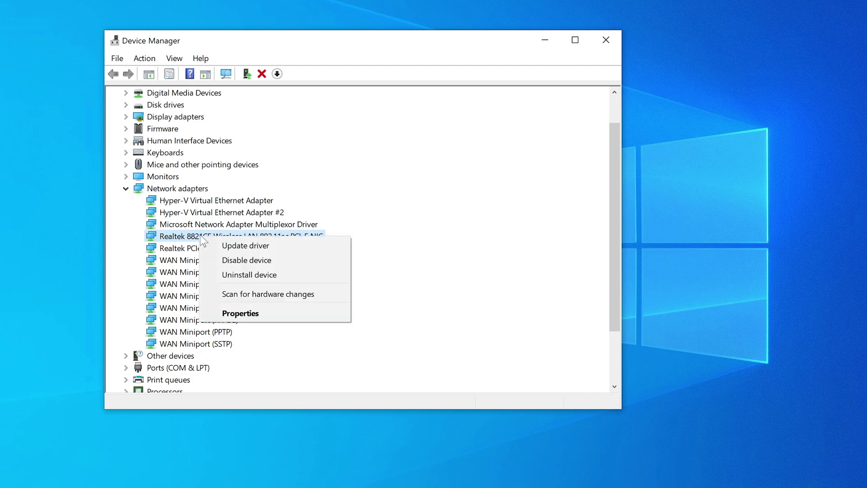
pyautogui.click(242, 247)
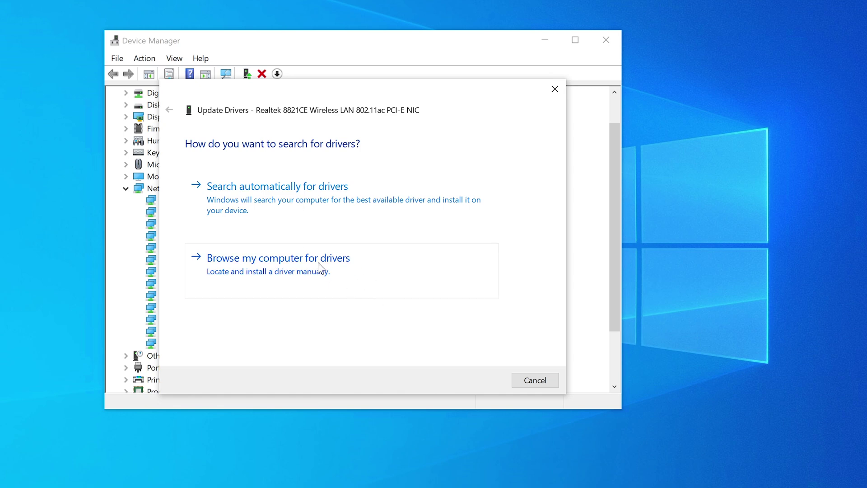
pyautogui.click(303, 272)
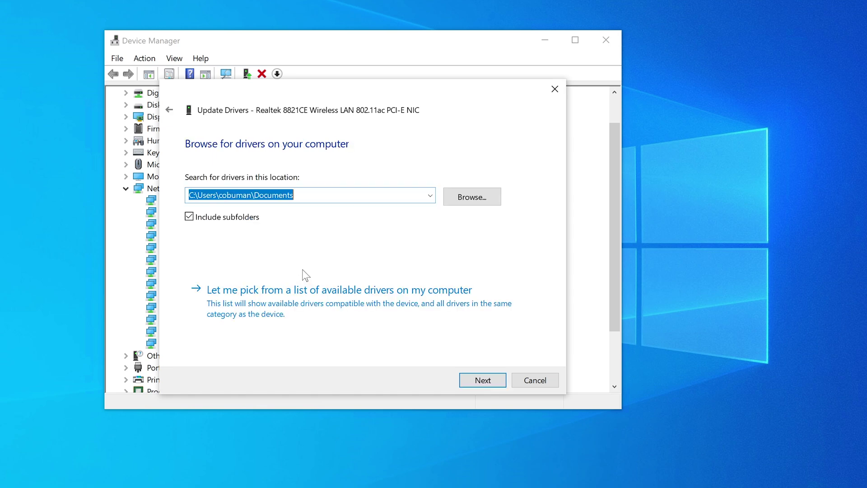
# - Install the TP-Link driver from Downloads > Archer T2E > Driver Files > Driver > Windows_10_64bit
pyautogui.click(467, 204)
pyautogui.doubleClick(342, 278)
pyautogui.doubleClick(346, 253)
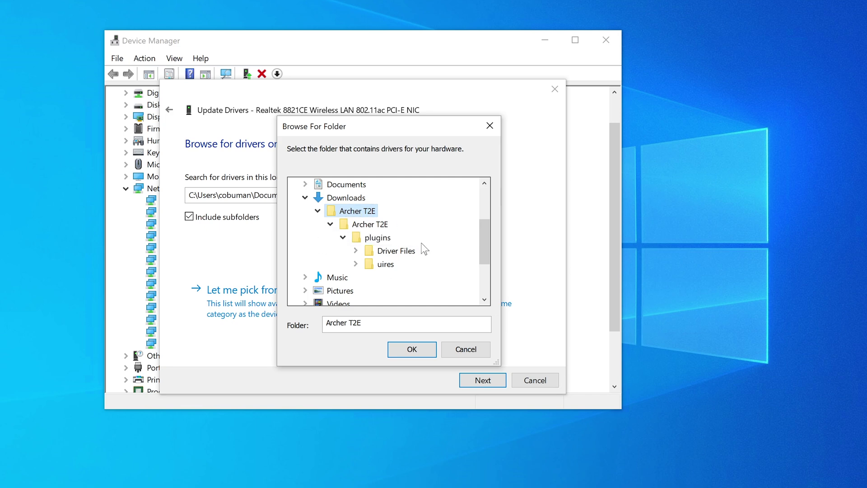
pyautogui.doubleClick(396, 254)
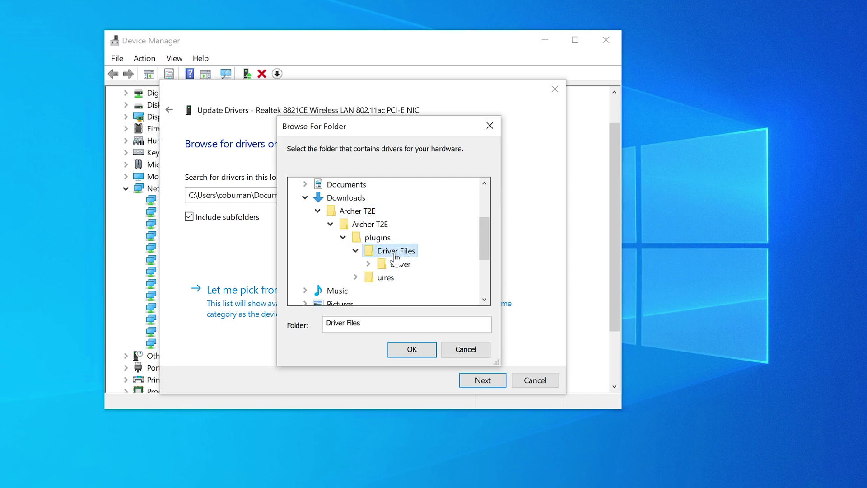
pyautogui.doubleClick(398, 265)
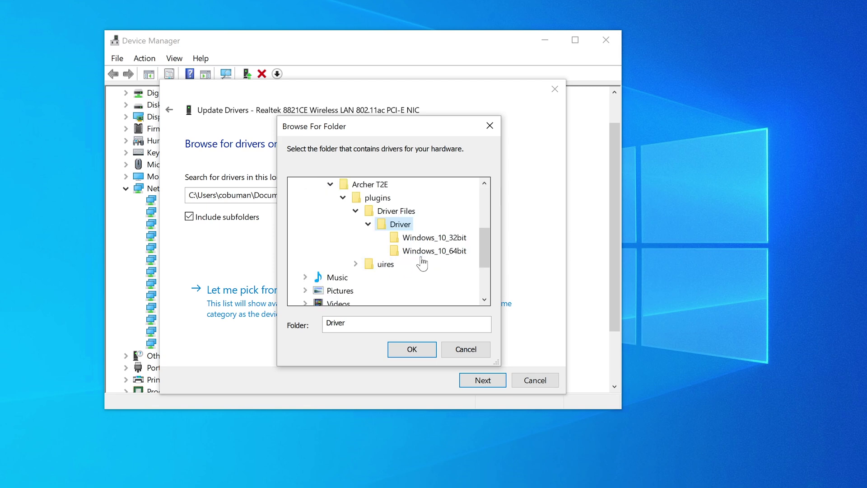
pyautogui.click(427, 250)
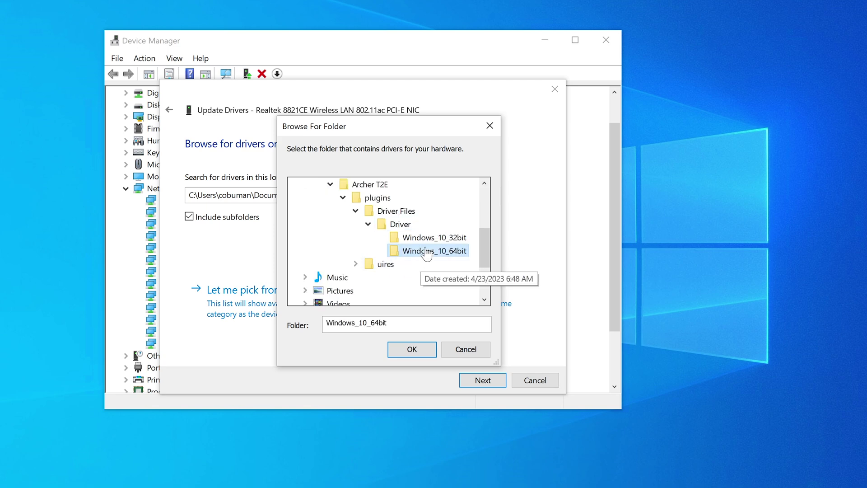
pyautogui.click(412, 350)
pyautogui.click(483, 380)
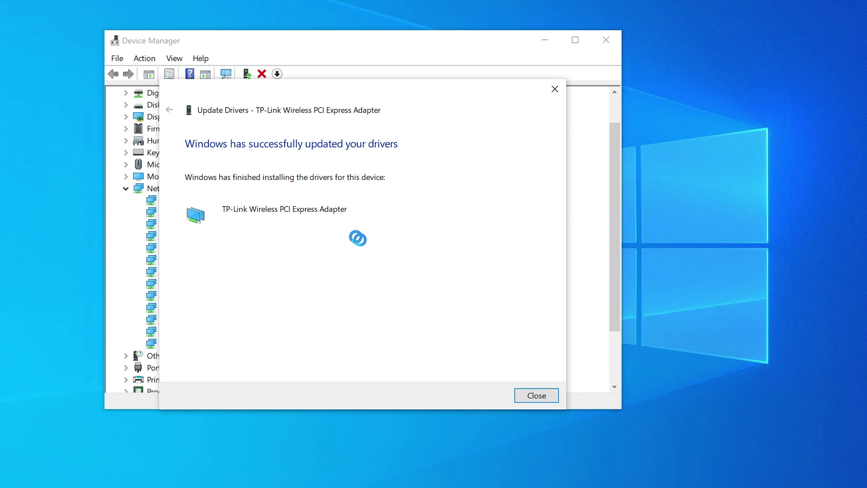
# - Close the driver wizard, check Wi-Fi is bridged on the TP-Link adapter, minimize Network Connections, then bring up the adapter's menu
pyautogui.click(536, 397)
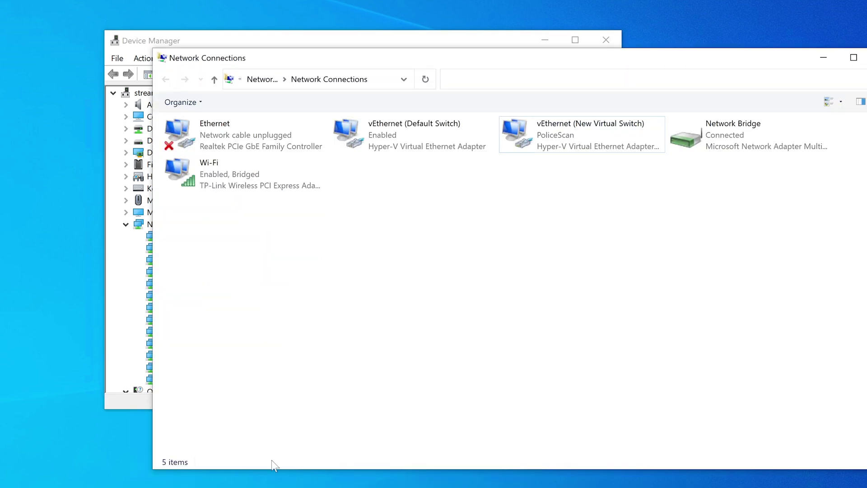
pyautogui.click(214, 189)
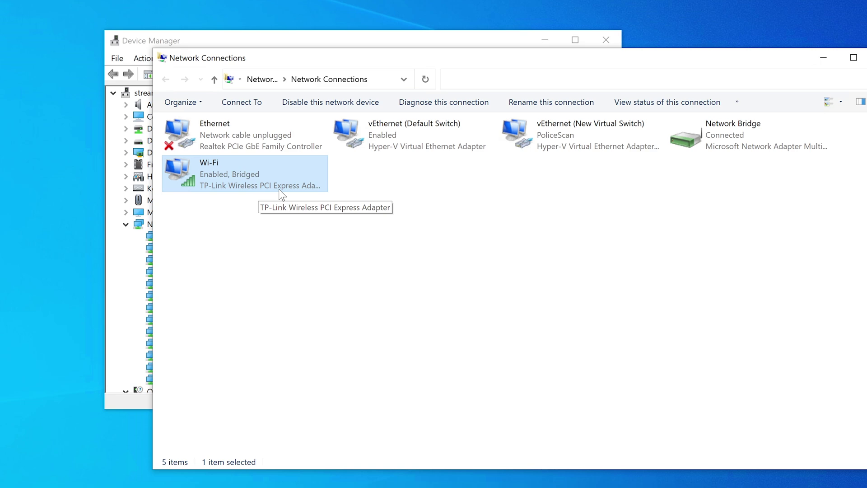
pyautogui.click(832, 59)
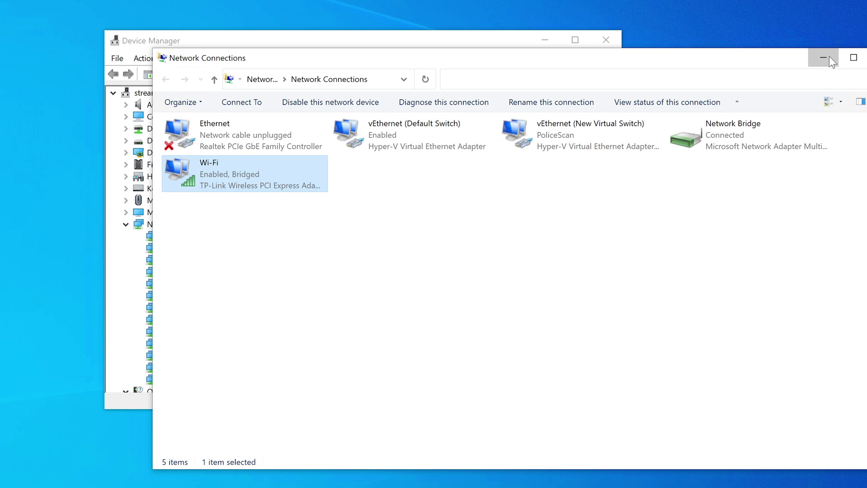
pyautogui.click(829, 56)
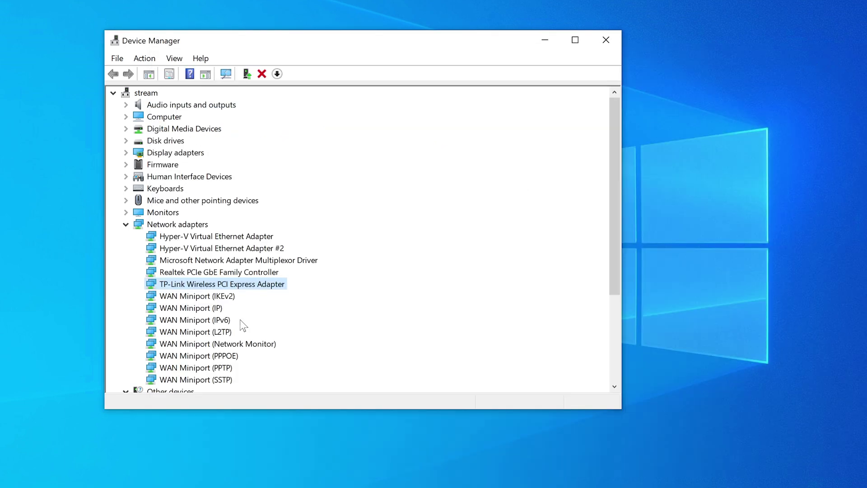
pyautogui.rightClick(231, 290)
# - Choose to browse for drivers manually, pick from the list, and select the TP-Link Wireless PCI Express Adapter model
pyautogui.click(264, 294)
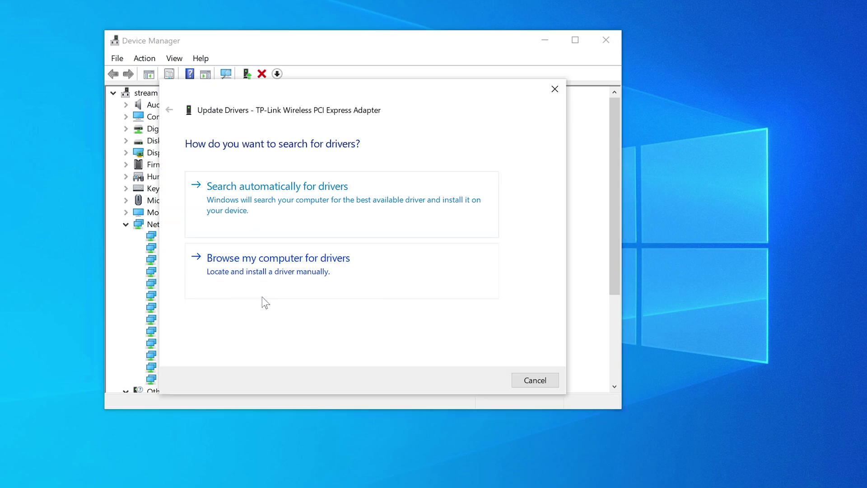
pyautogui.click(268, 266)
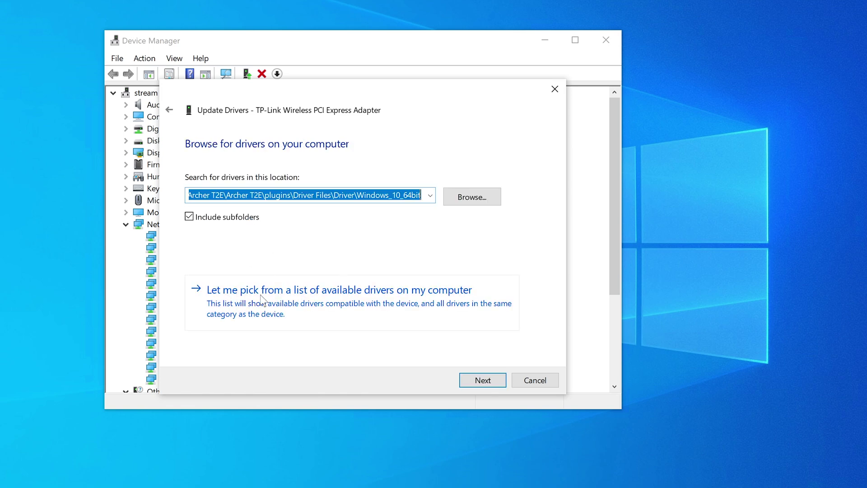
pyautogui.click(310, 296)
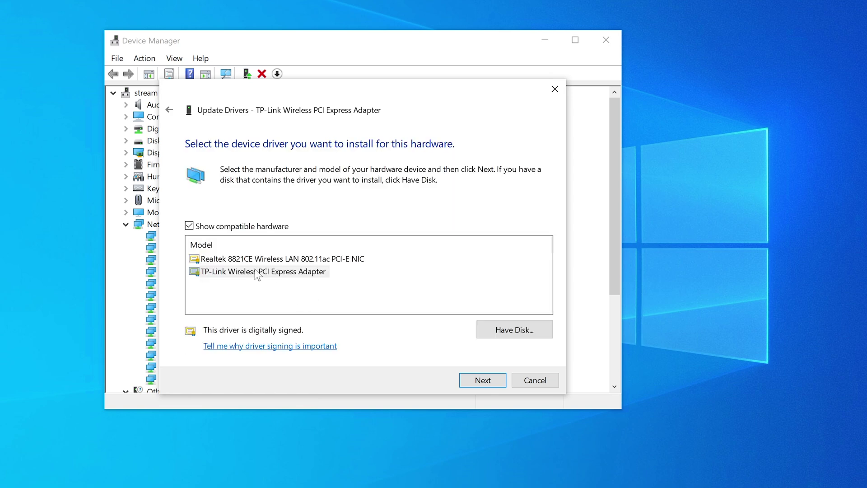
pyautogui.click(257, 273)
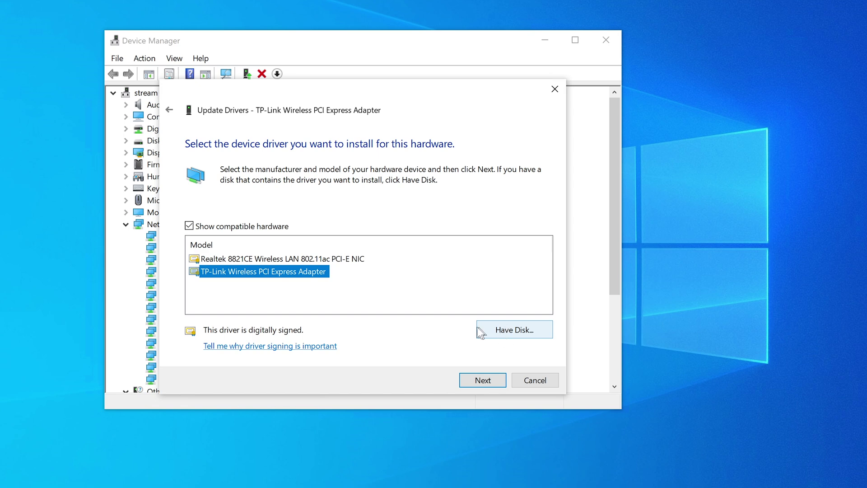
# - Use Have Disk to browse for the driver file, starting from the Downloads folder
pyautogui.click(500, 329)
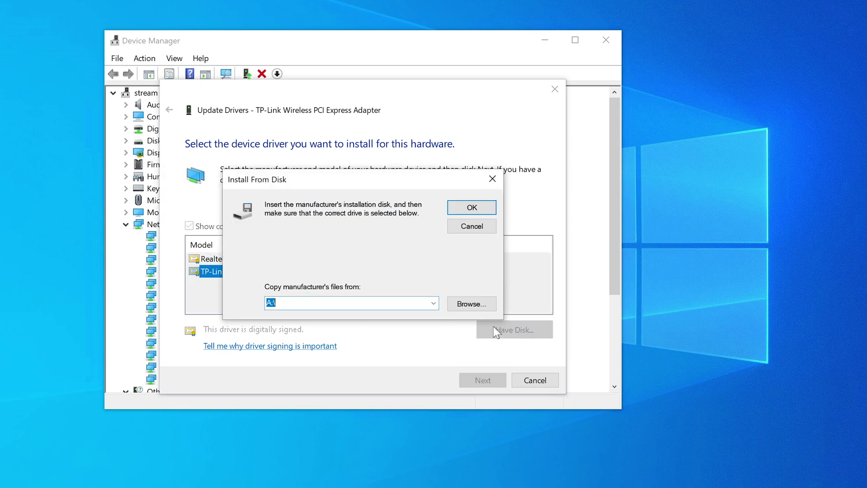
pyautogui.click(470, 303)
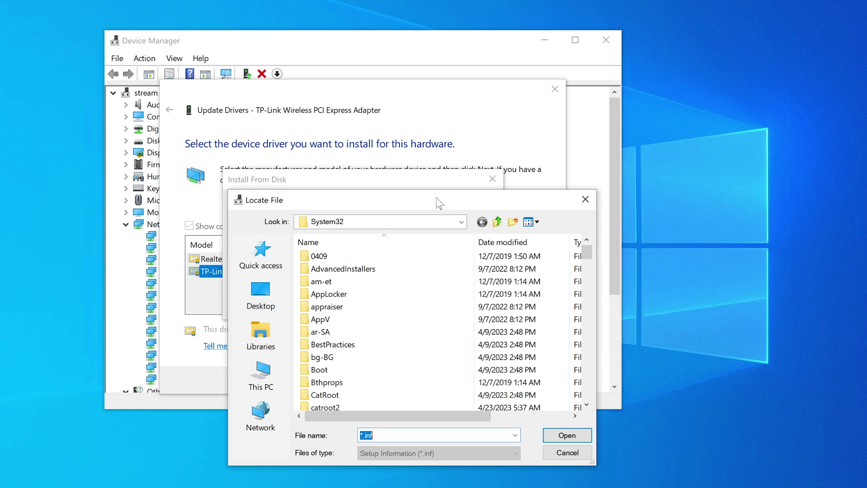
pyautogui.moveTo(437, 199); pyautogui.dragTo(405, 134)
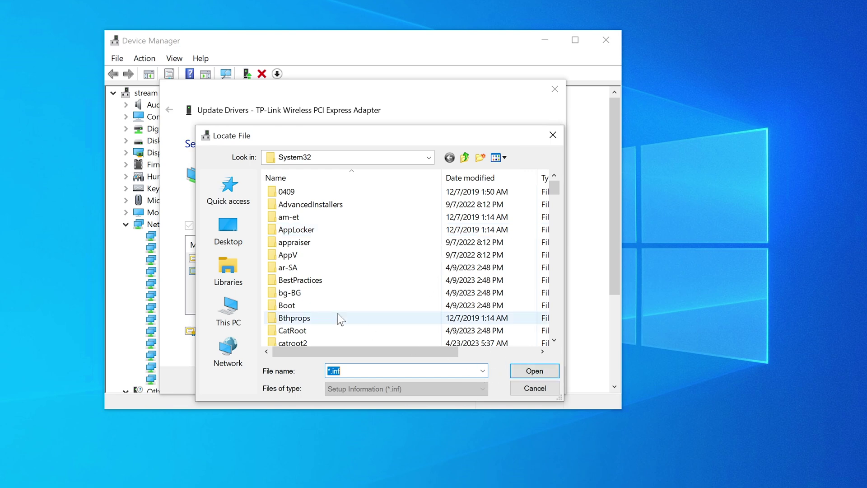
pyautogui.click(229, 189)
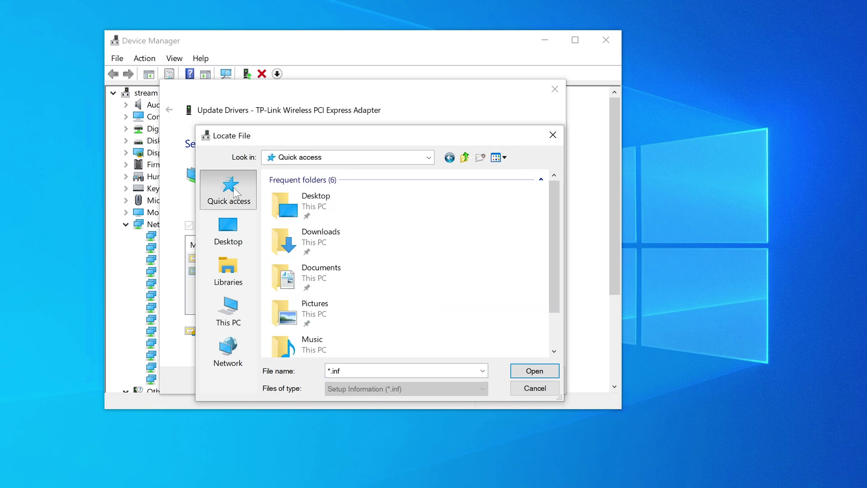
pyautogui.doubleClick(324, 238)
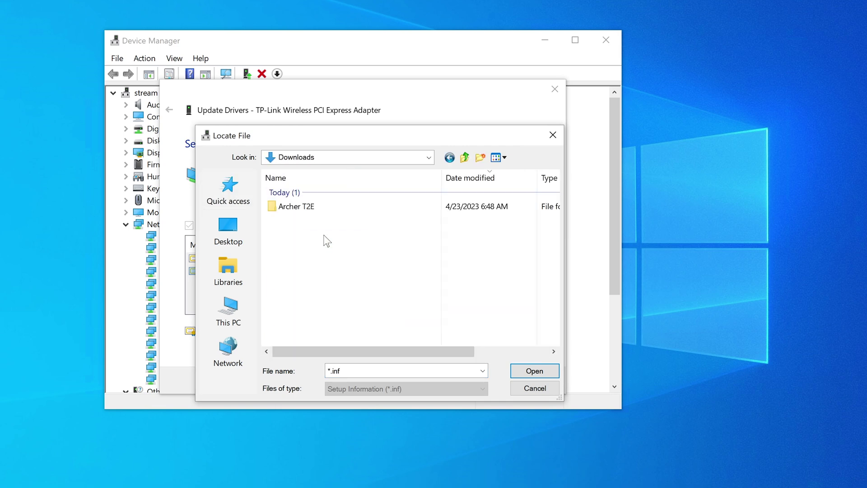
# - Go through Archer T2E > plugins > Driver Files > Driver > Windows_10_64bit and load netrtwlane.inf
pyautogui.click(313, 210)
pyautogui.doubleClick(312, 209)
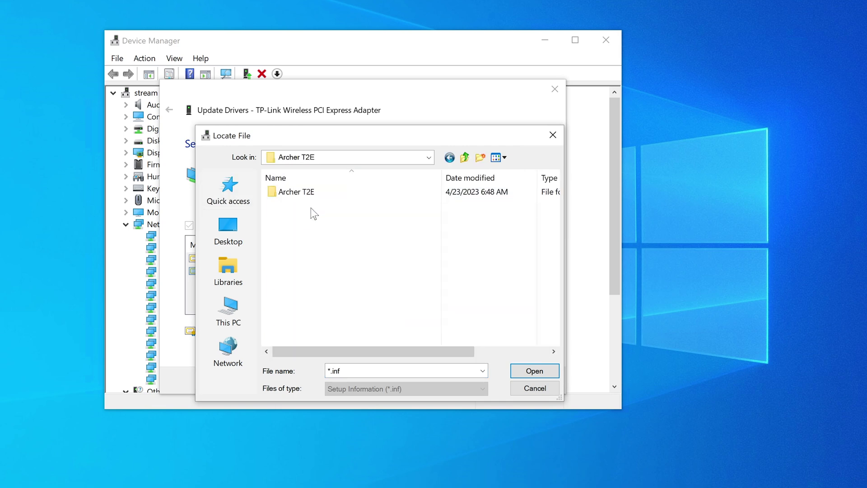
pyautogui.doubleClick(315, 192)
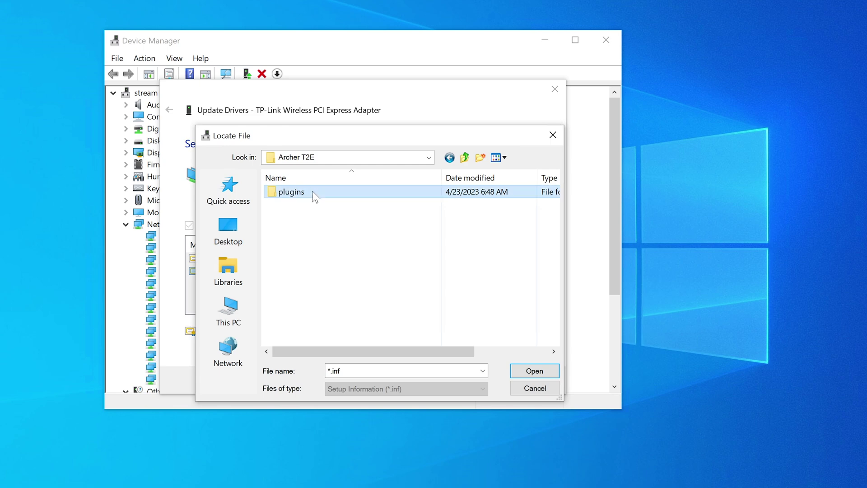
pyautogui.doubleClick(315, 192)
pyautogui.doubleClick(311, 194)
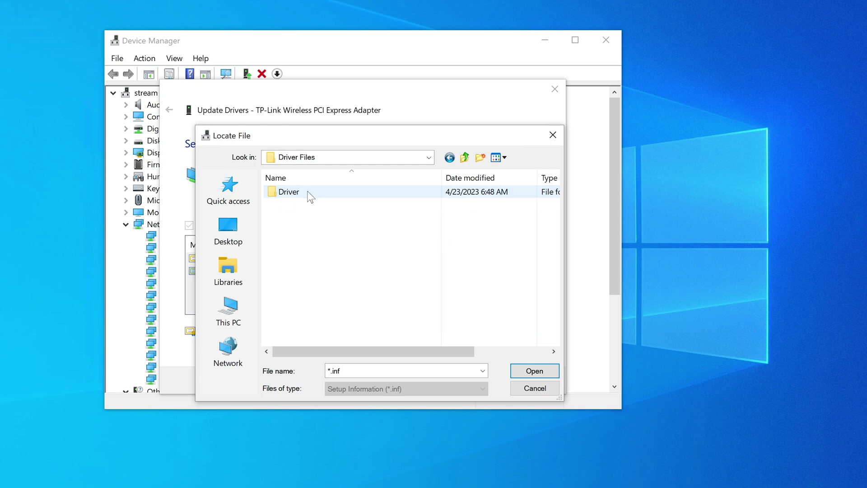
pyautogui.doubleClick(307, 193)
pyautogui.click(306, 205)
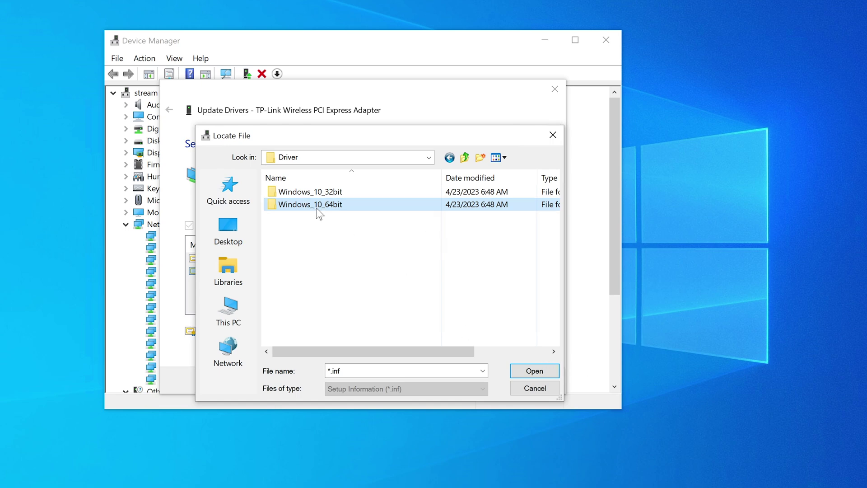
pyautogui.click(535, 373)
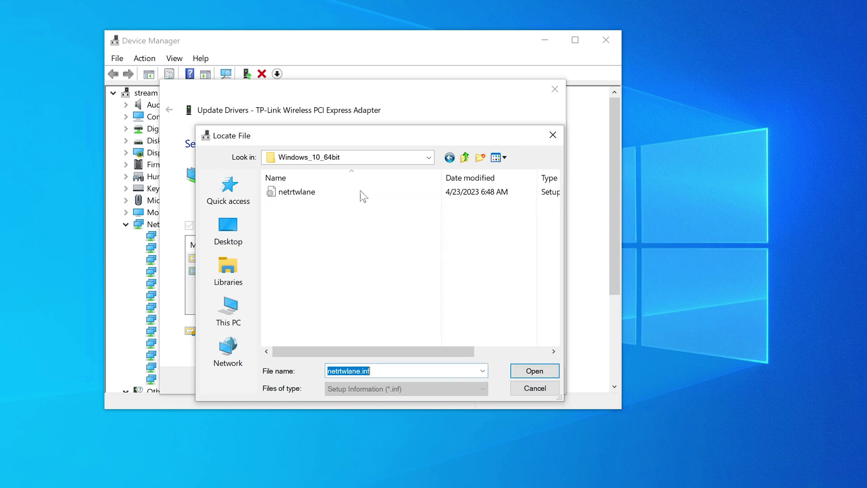
pyautogui.click(360, 190)
pyautogui.click(534, 371)
# - Confirm the disk location, select the TP-Link Wireless PCI Express Adapter driver, then cancel the wizard
pyautogui.click(466, 208)
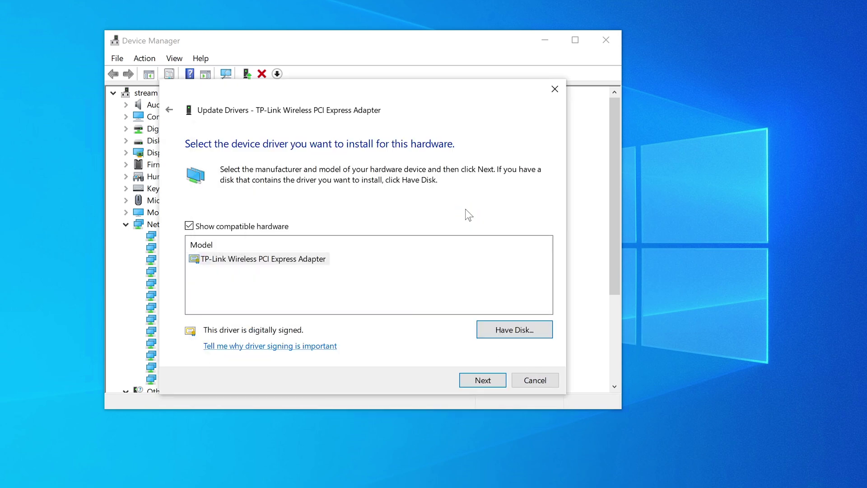
pyautogui.click(294, 260)
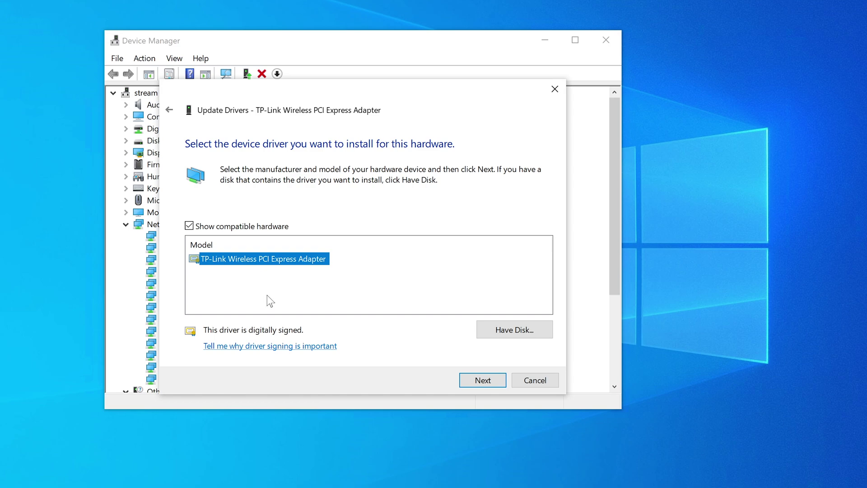
pyautogui.click(537, 381)
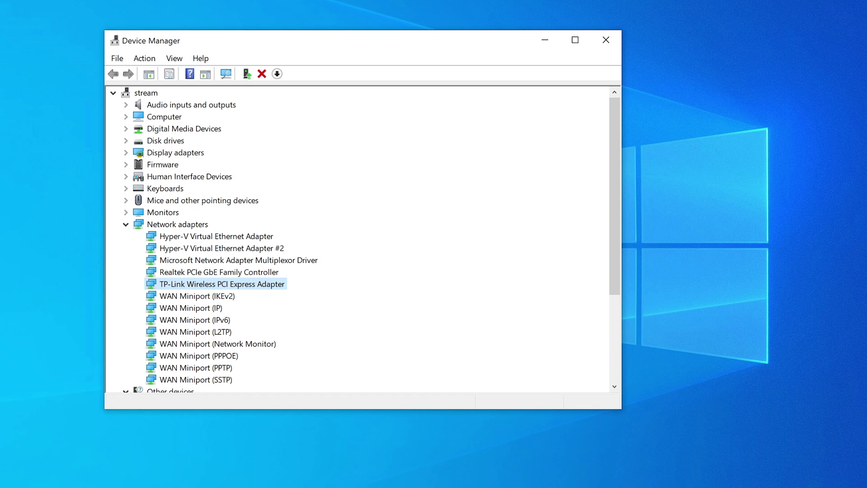
# - Close the TP-Link download tab in Edge and load google.com in a new tab
pyautogui.hotkey('alt', 'Tab')
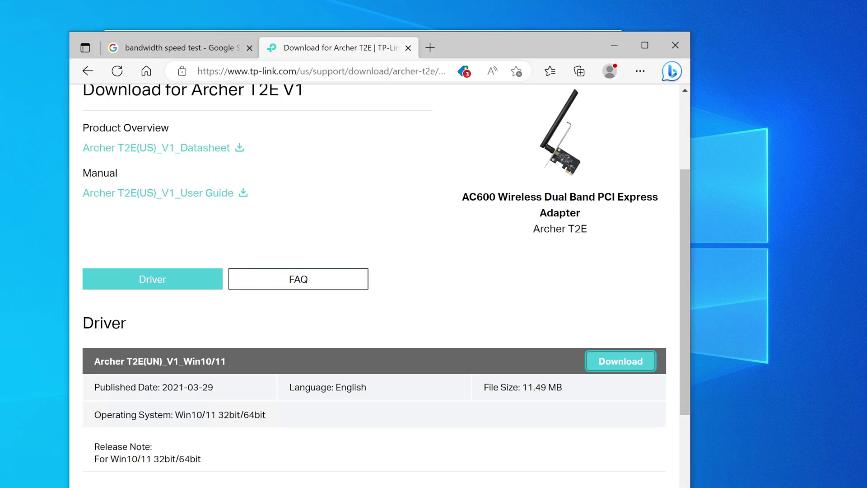
pyautogui.click(408, 48)
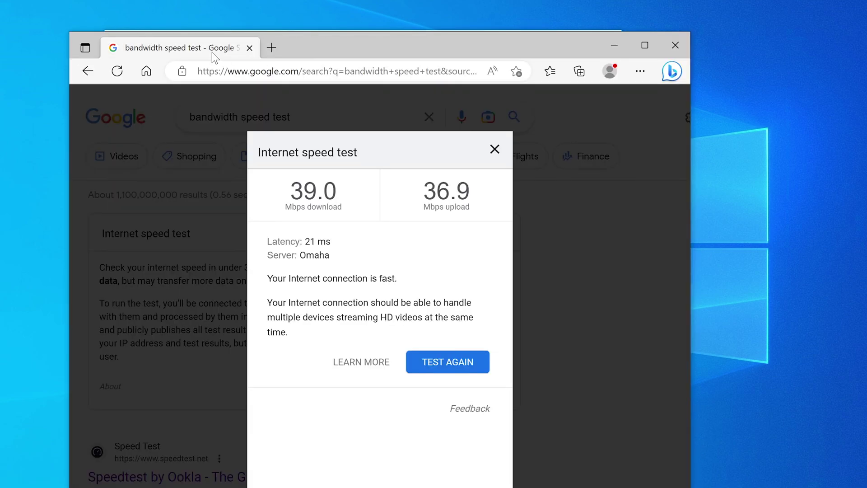
pyautogui.click(277, 47)
pyautogui.write('google.com')
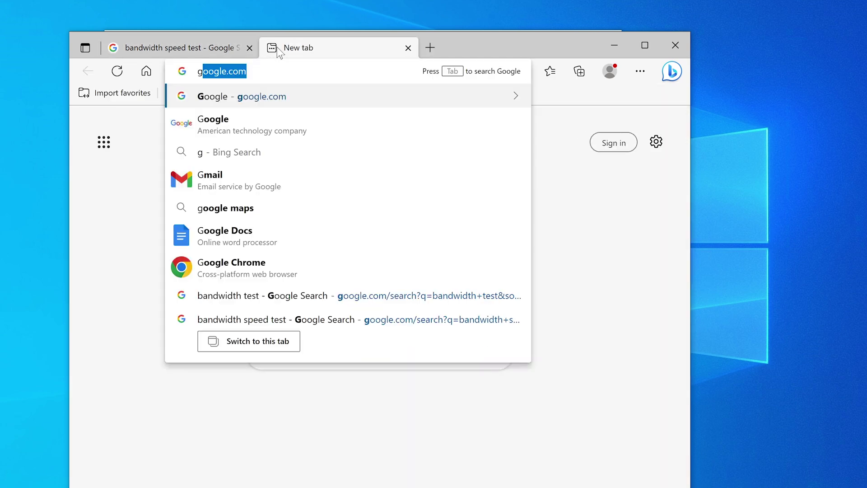
pyautogui.press('Return')
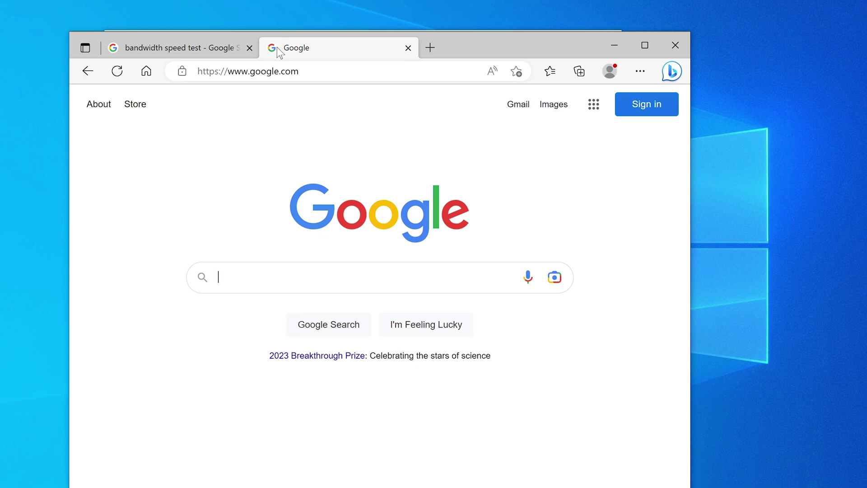
# - Search Google for 'bandwidth speed test google'
pyautogui.write('ba')
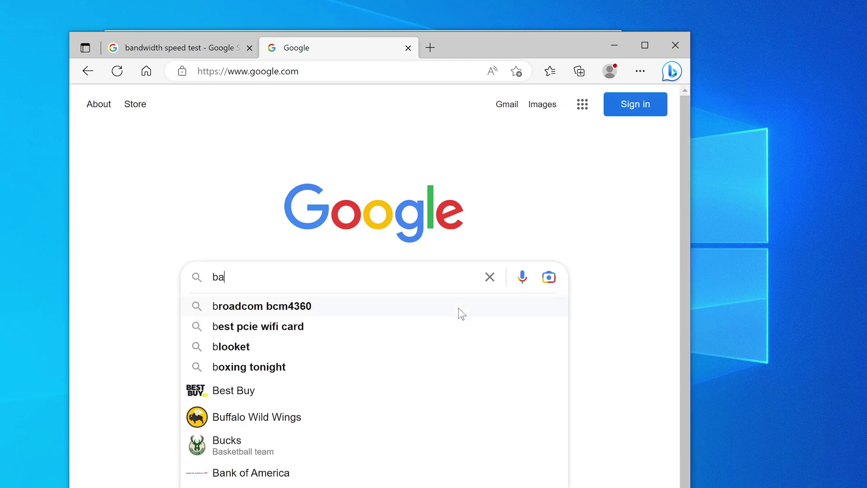
pyautogui.write('ndwidth test')
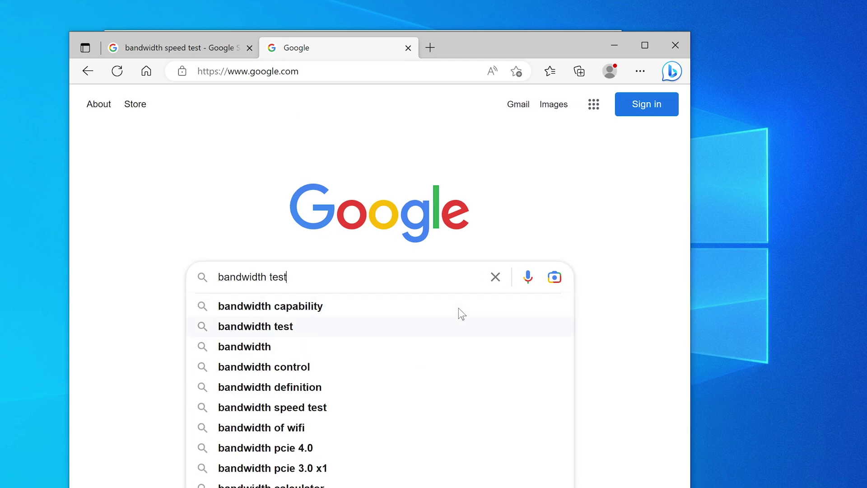
pyautogui.press('BackSpace')
pyautogui.press('BackSpace')
pyautogui.press('BackSpace')
pyautogui.press('BackSpace')
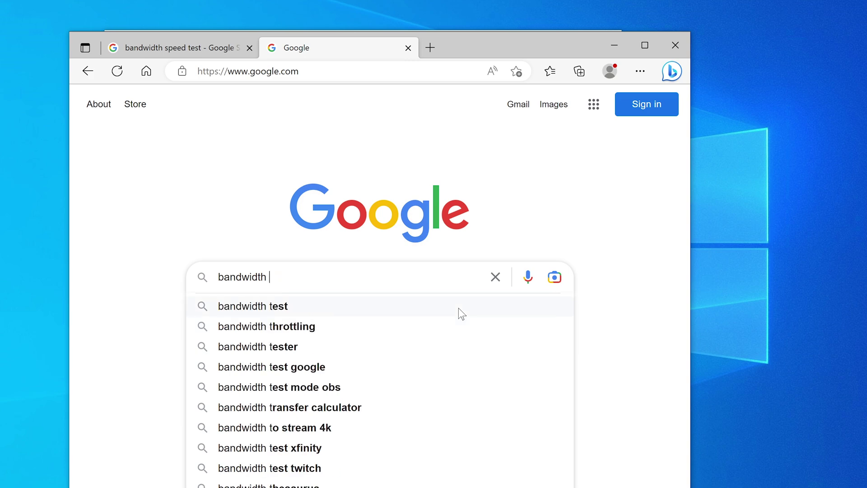
pyautogui.write('speed test google')
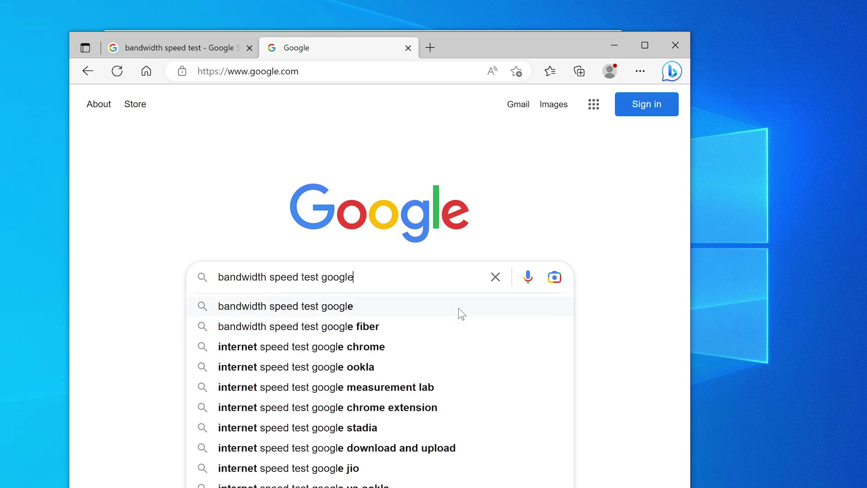
pyautogui.press('Return')
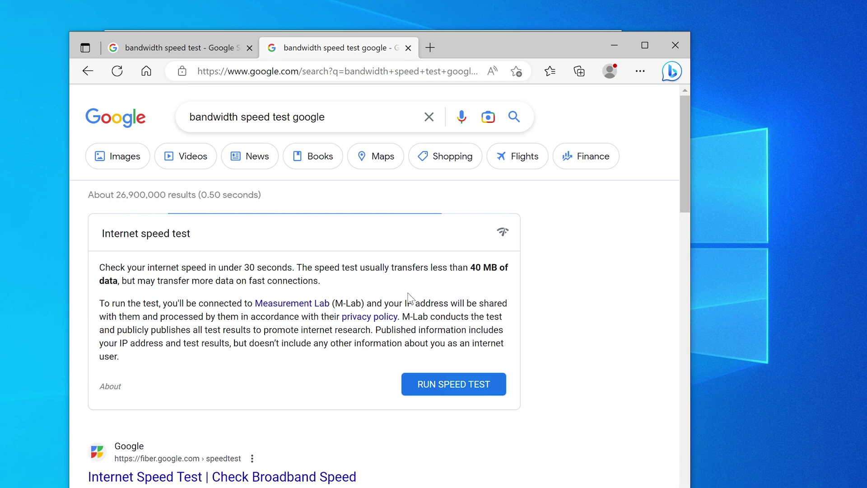
# - Run Google's speed test, getting 123.4 Mbps down, 57.8 Mbps up and 12 ms latency
pyautogui.click(460, 385)
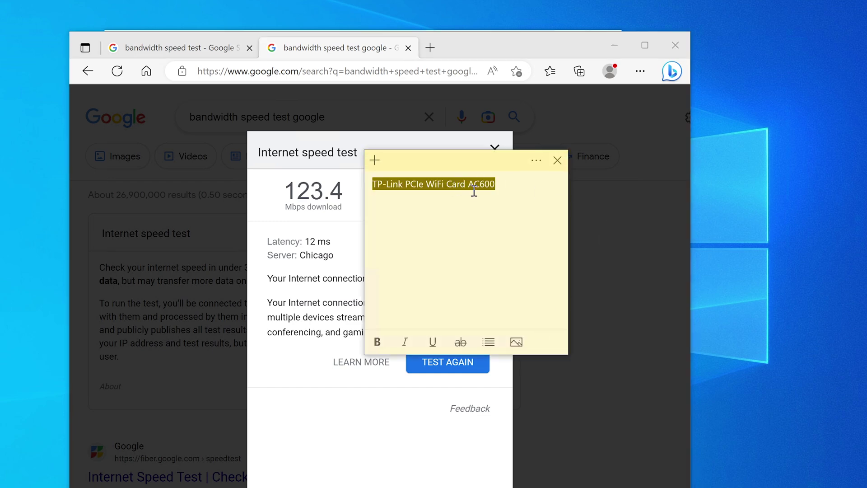
# - Bring Edge to the front and open amazon.com in a new tab
pyautogui.click(429, 45)
pyautogui.hotkey('ctrl', 't')
pyautogui.write('ama')
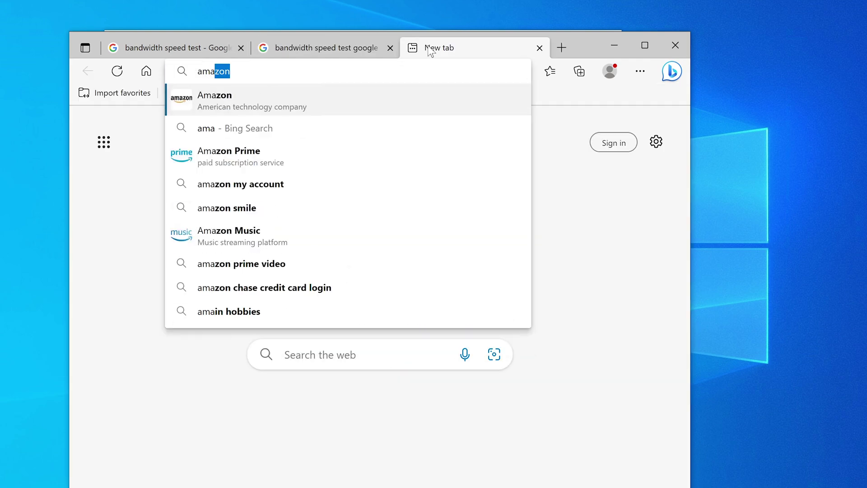
pyautogui.write('zon.com')
pyautogui.press('Return')
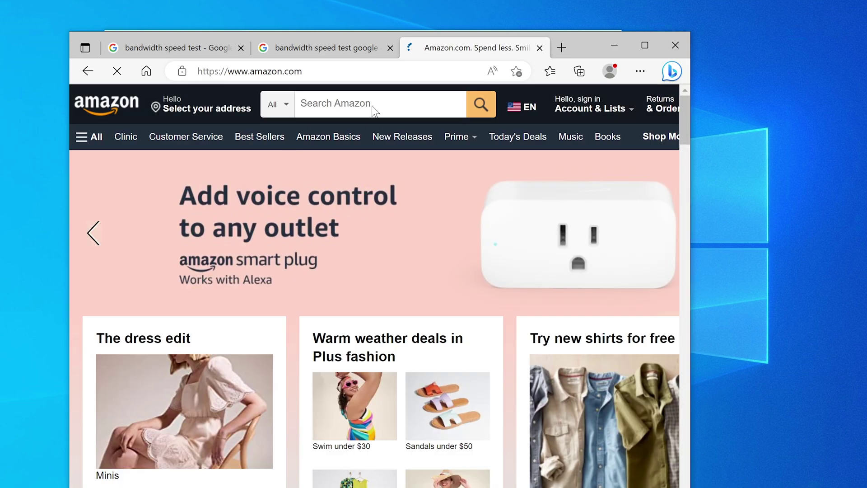
# - Search Amazon for the pasted TP-Link PCIe WiFi Card AC600 name and widen the browser window
pyautogui.click(373, 106)
pyautogui.write('TP-Link PCIe WiFi Card AC600')
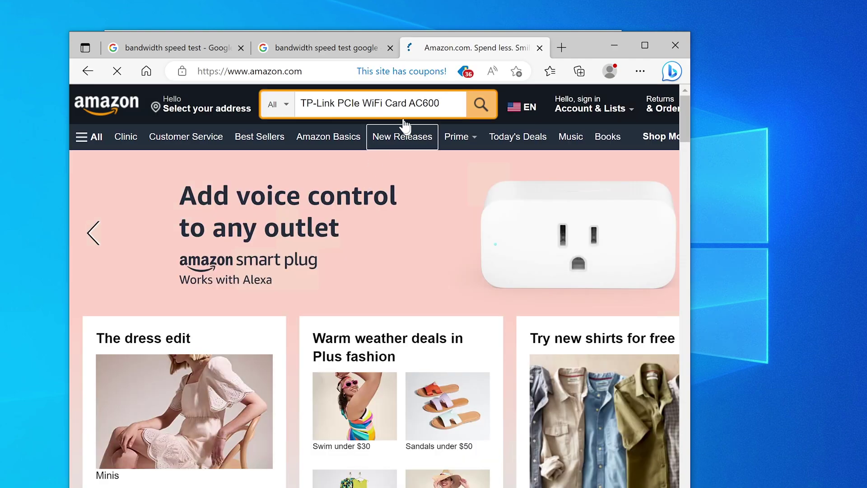
pyautogui.press('Return')
pyautogui.scroll(-5, 524, 391)
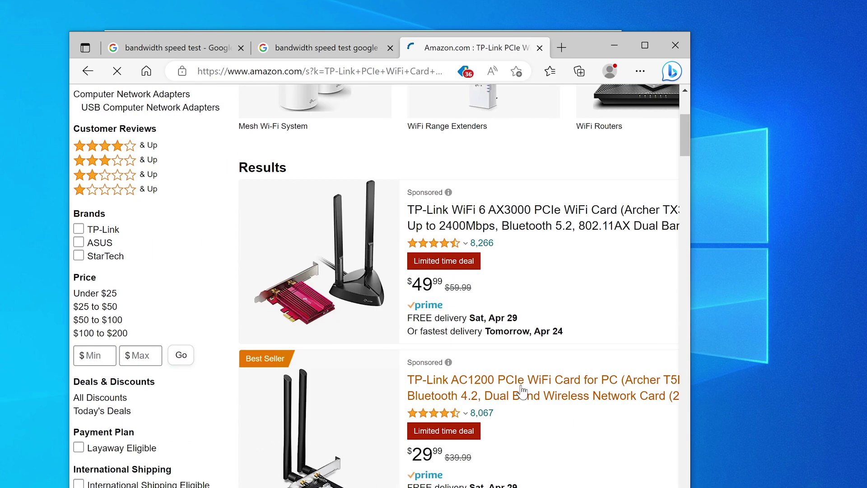
pyautogui.scroll(-3, 433, 278)
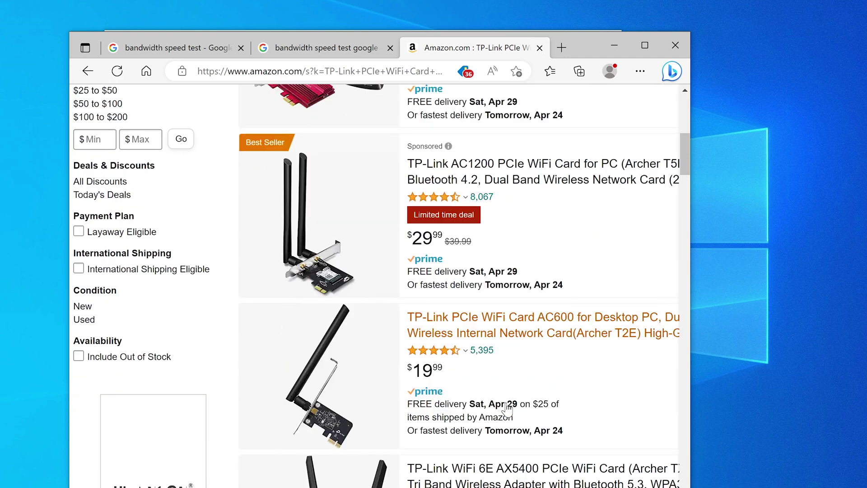
pyautogui.scroll(2, 506, 407)
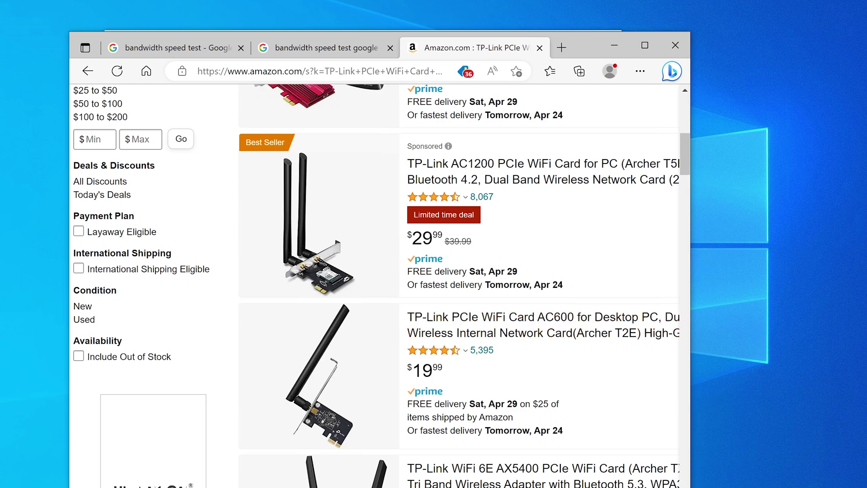
pyautogui.moveTo(690, 485); pyautogui.dragTo(722, 483)
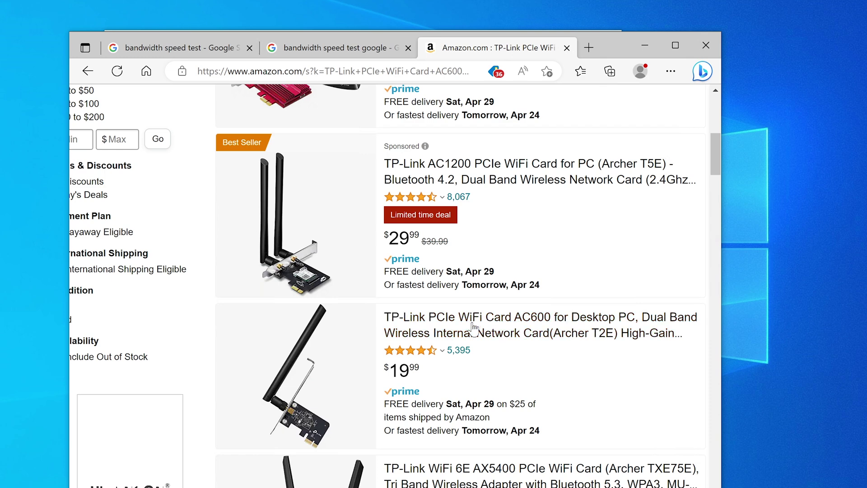
# - Open the AC600 Archer T2E product page and browse its images and details ($19.99, In Stock)
pyautogui.click(494, 341)
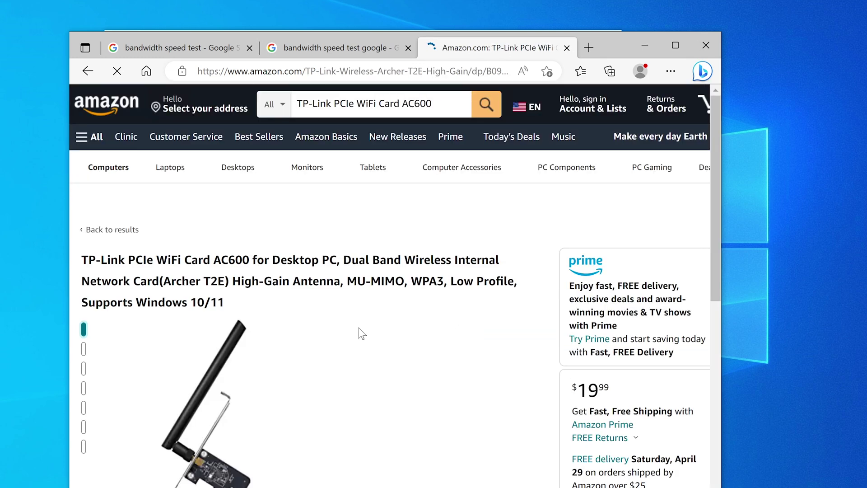
pyautogui.scroll(-3, 226, 316)
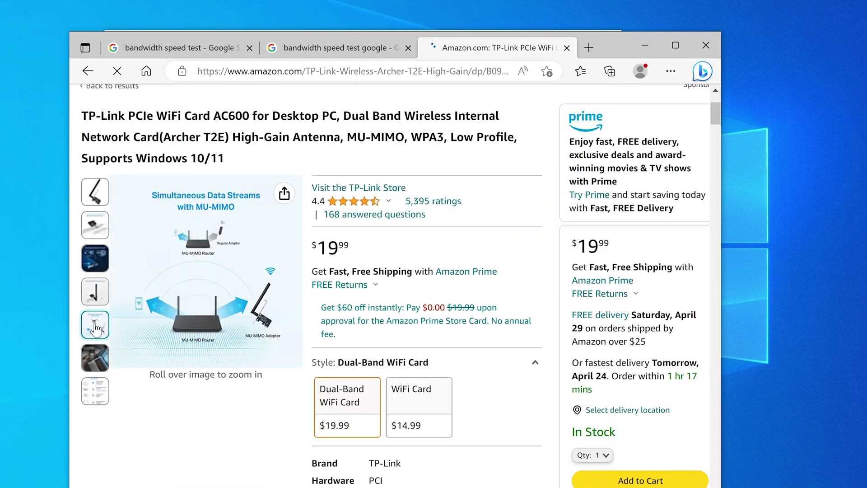
pyautogui.moveTo(96, 276)
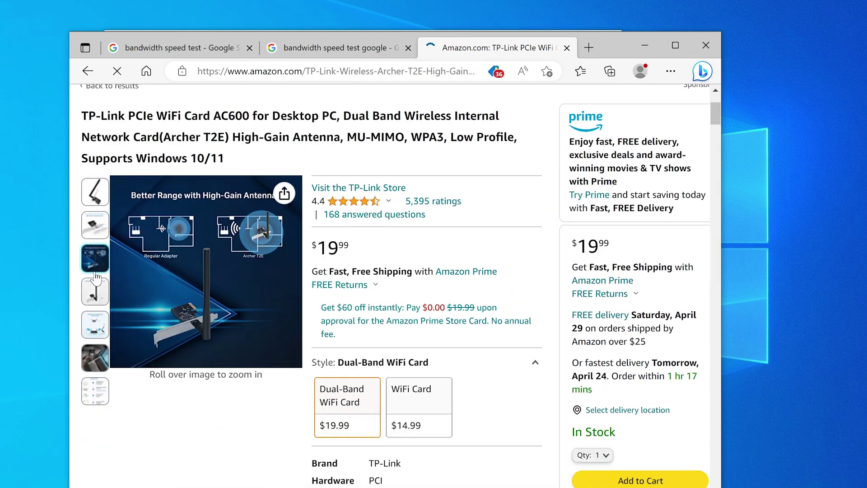
pyautogui.moveTo(94, 241)
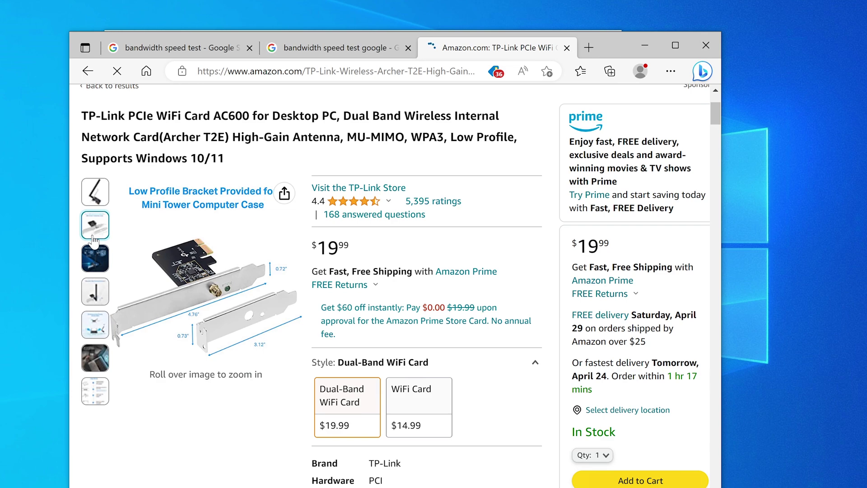
pyautogui.scroll(-2, 269, 384)
pyautogui.scroll(-7, 267, 387)
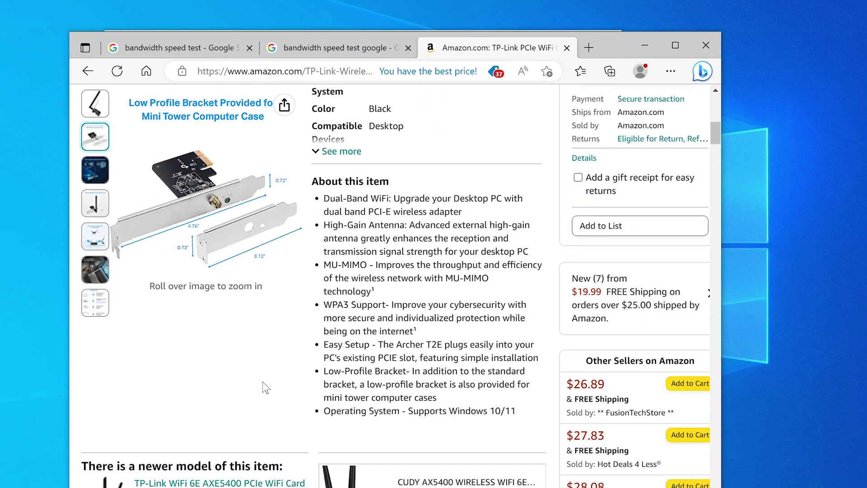
pyautogui.scroll(2, 266, 388)
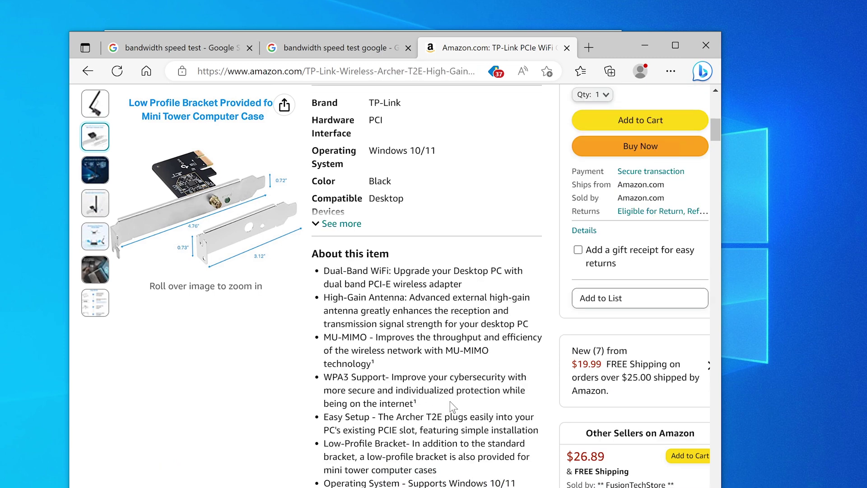
pyautogui.scroll(2, 450, 401)
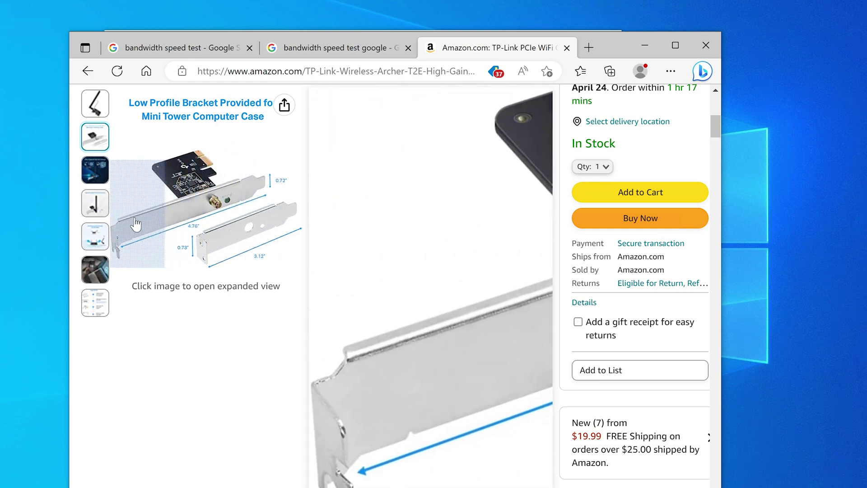
# - Close the Amazon tab and compare the earlier 39.0 Mbps result with the new 123.4 Mbps one
pyautogui.click(566, 48)
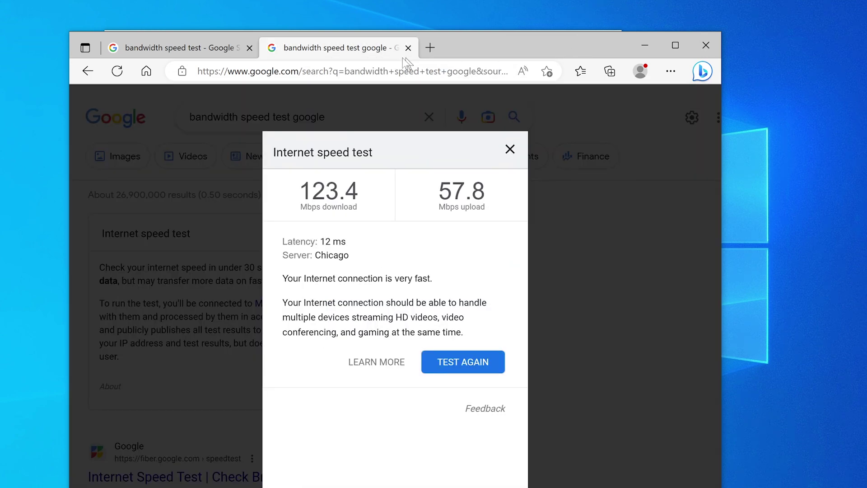
pyautogui.click(188, 49)
pyautogui.click(318, 50)
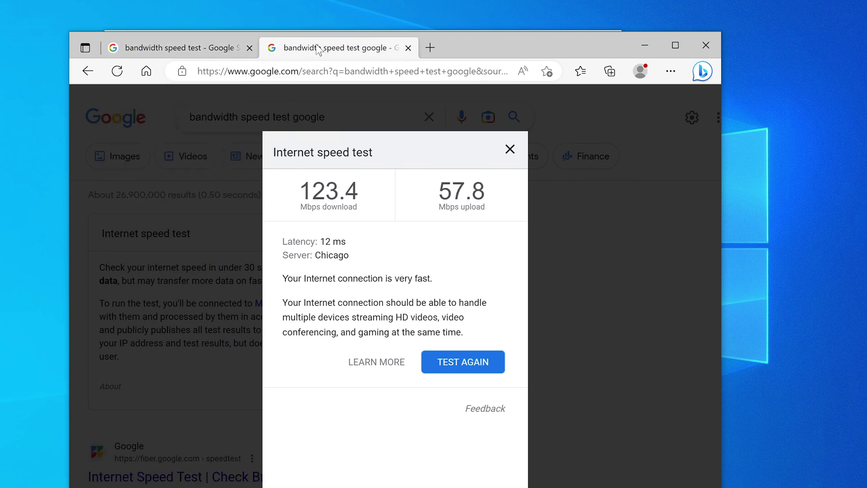